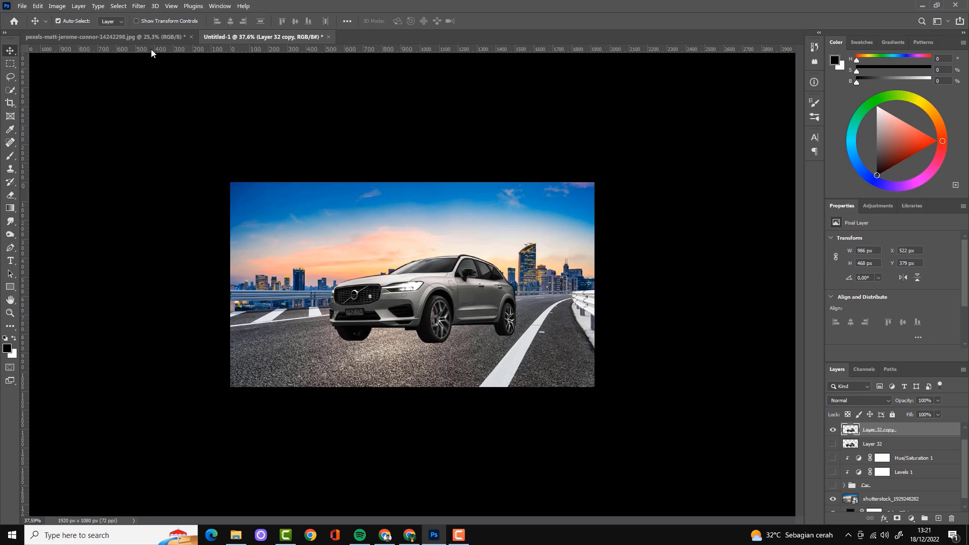
Add a horizontal guide and nudge the car into place on the highway
{"action": "left_click_drag", "start_coordinate": [151, 50], "coordinate": [151, 298]}
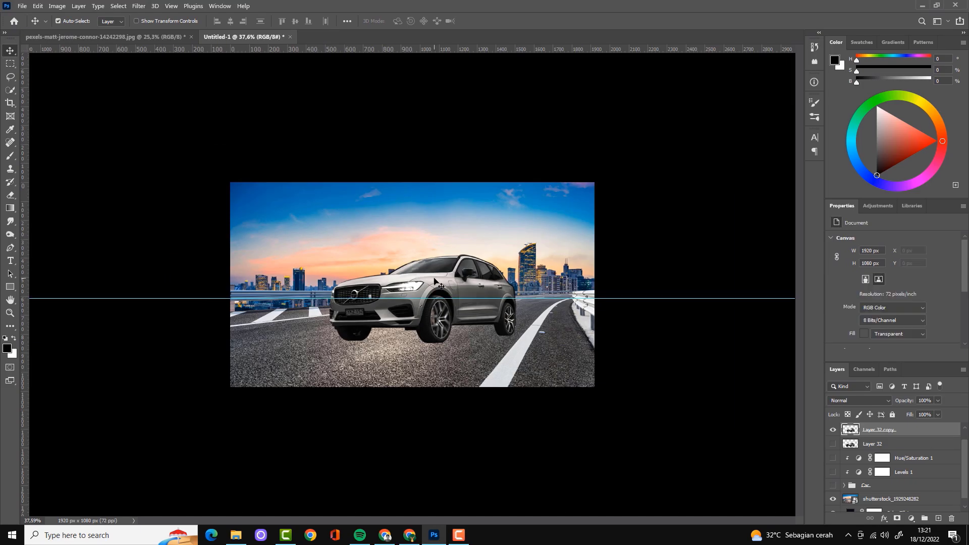
{"action": "left_click_drag", "start_coordinate": [457, 274], "coordinate": [457, 271]}
{"action": "key", "text": "ctrl+plus"}
{"action": "scroll", "coordinate": [412, 359], "scroll_direction": "down", "scroll_amount": 2}
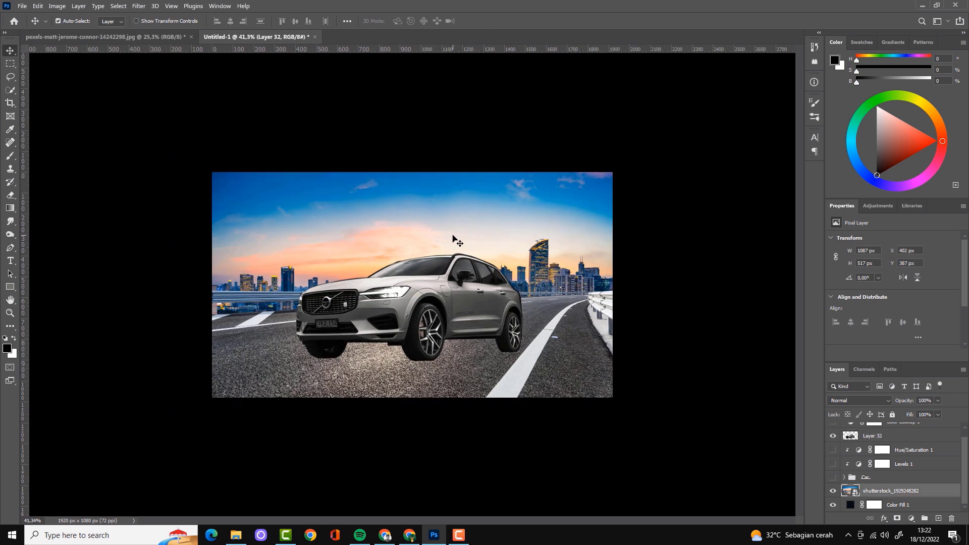
{"action": "left_click", "coordinate": [454, 243]}
{"action": "scroll", "coordinate": [563, 245], "scroll_direction": "up", "scroll_amount": 1}
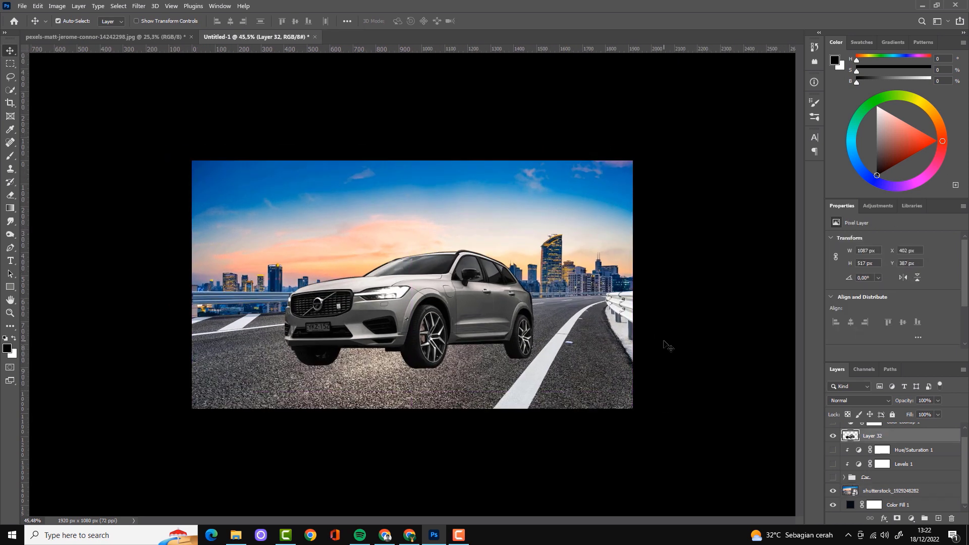
Enlarge the car to 1112×529 px, shift it left, then duplicate it filled black
{"action": "left_click_drag", "start_coordinate": [472, 291], "coordinate": [477, 296]}
{"action": "key", "text": "ctrl+t"}
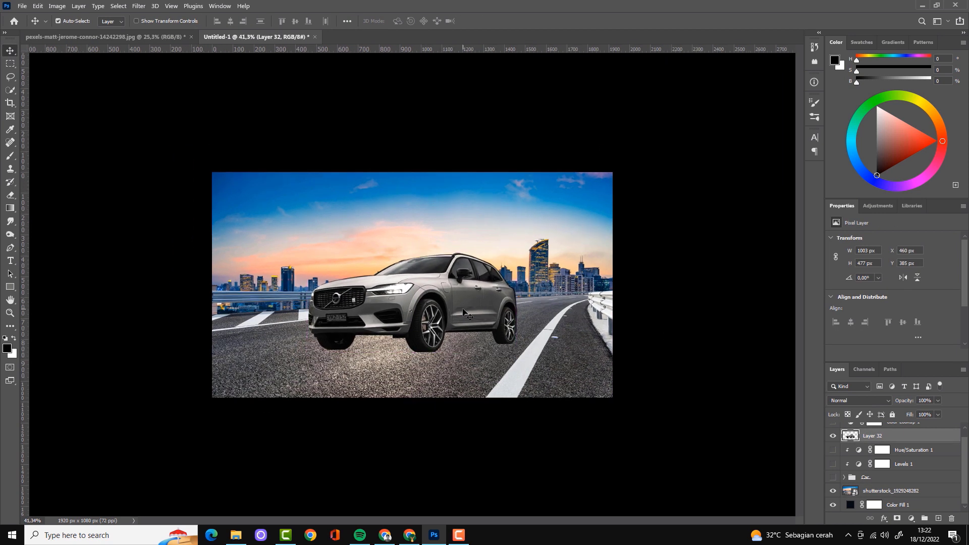
{"action": "left_click_drag", "start_coordinate": [294, 363], "coordinate": [272, 370]}
{"action": "left_click", "coordinate": [500, 20]}
{"action": "key", "text": "ctrl+plus"}
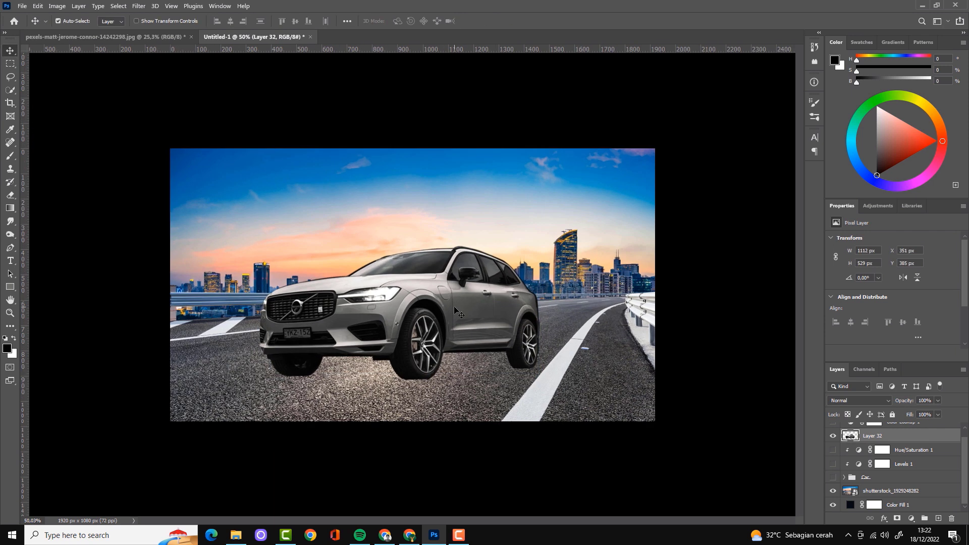
{"action": "key", "text": "ctrl+j"}
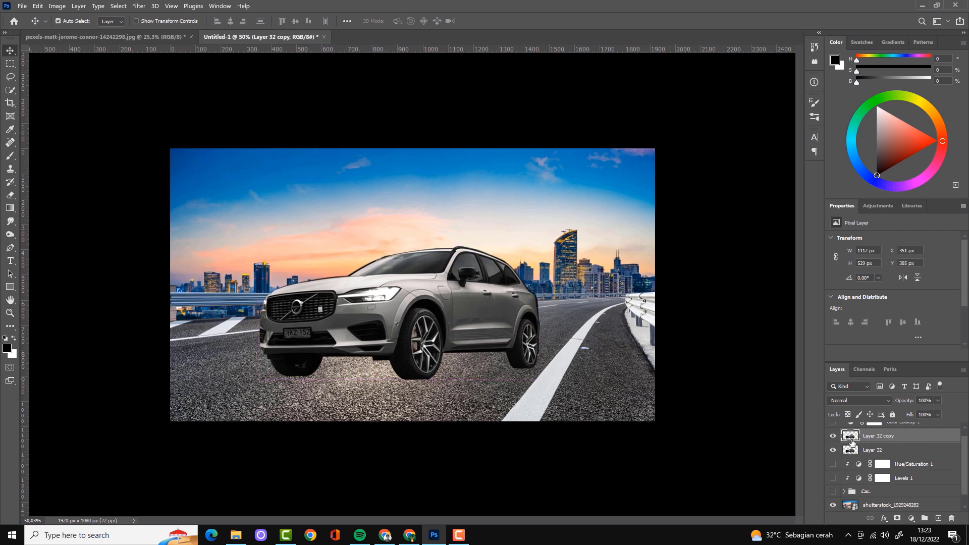
{"action": "key", "text": "alt+shift+BackSpace"}
Flip the black silhouette downward and place its layer below the car
{"action": "key", "text": "ctrl+t"}
{"action": "left_click_drag", "start_coordinate": [454, 243], "coordinate": [454, 444]}
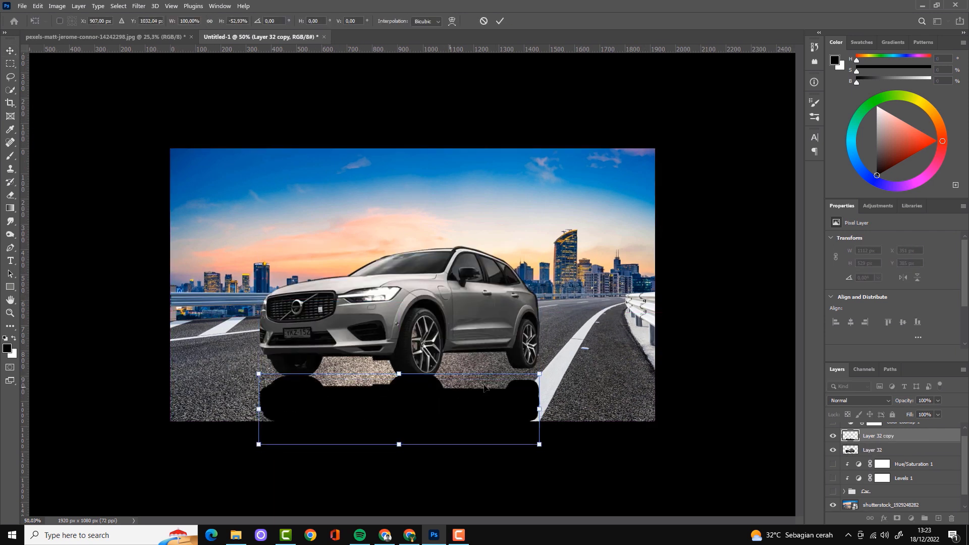
{"action": "key", "text": "Return"}
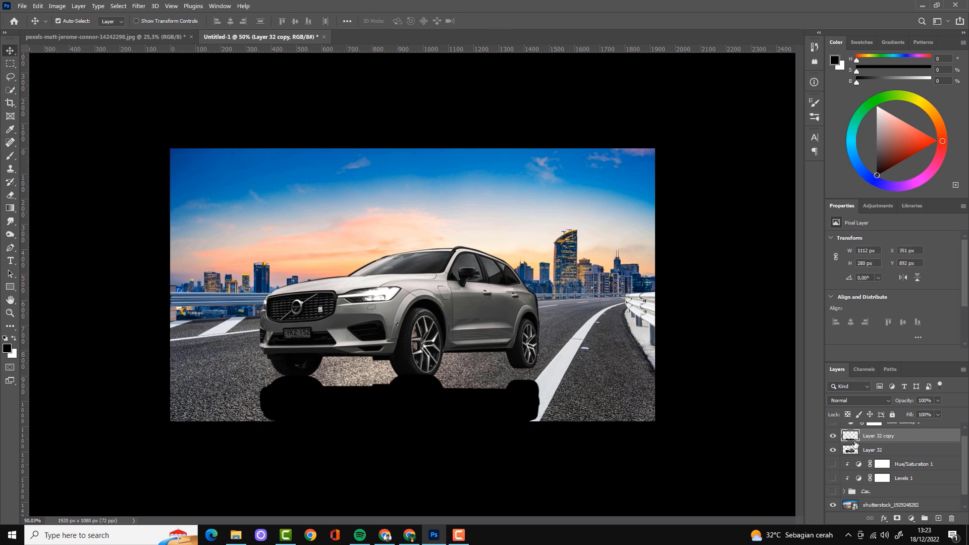
{"action": "key", "text": "ctrl+bracketleft"}
Add an inverted mask and paint white to reveal a faint shadow under the car
{"action": "left_click", "coordinate": [897, 518]}
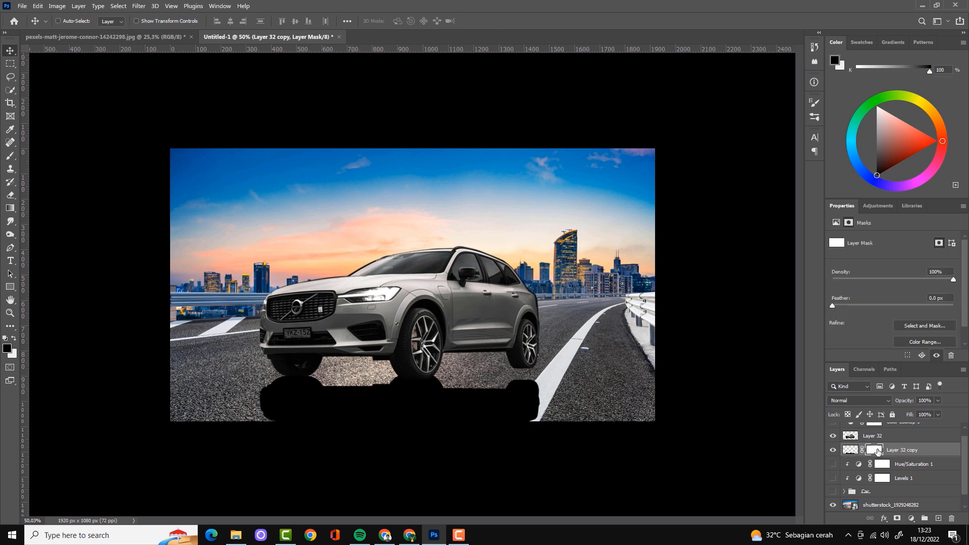
{"action": "key", "text": "ctrl+i"}
{"action": "key", "text": "x"}
{"action": "key", "text": "b"}
{"action": "mouse_move", "coordinate": [363, 404]}
{"action": "left_mouse_down"}
{"action": "mouse_move", "coordinate": [314, 385]}
{"action": "mouse_move", "coordinate": [404, 387]}
{"action": "mouse_move", "coordinate": [481, 354]}
{"action": "left_mouse_up"}
{"action": "left_click_drag", "start_coordinate": [247, 403], "coordinate": [316, 451]}
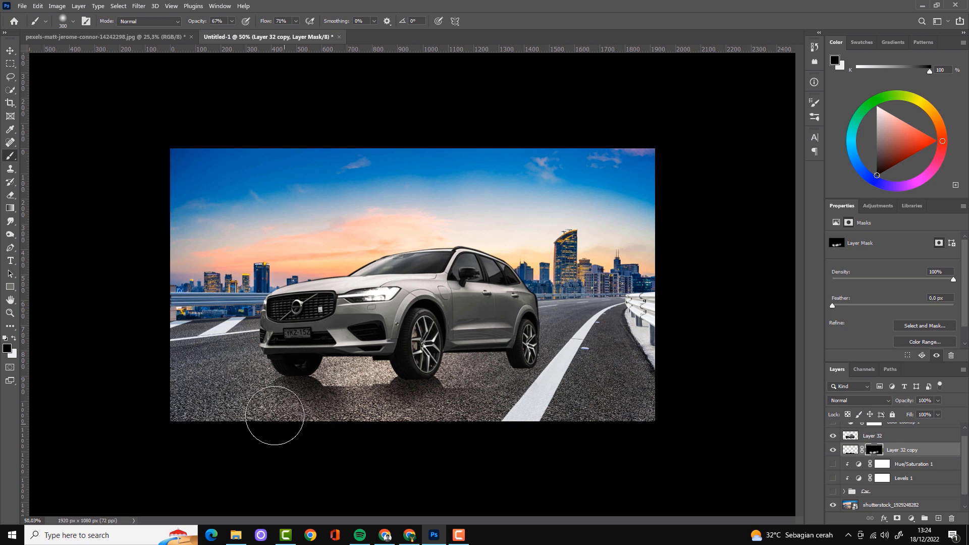
Fill a Pen shadow path black on a new layer and Gaussian Blur it at radius 9,8
{"action": "key", "text": "p"}
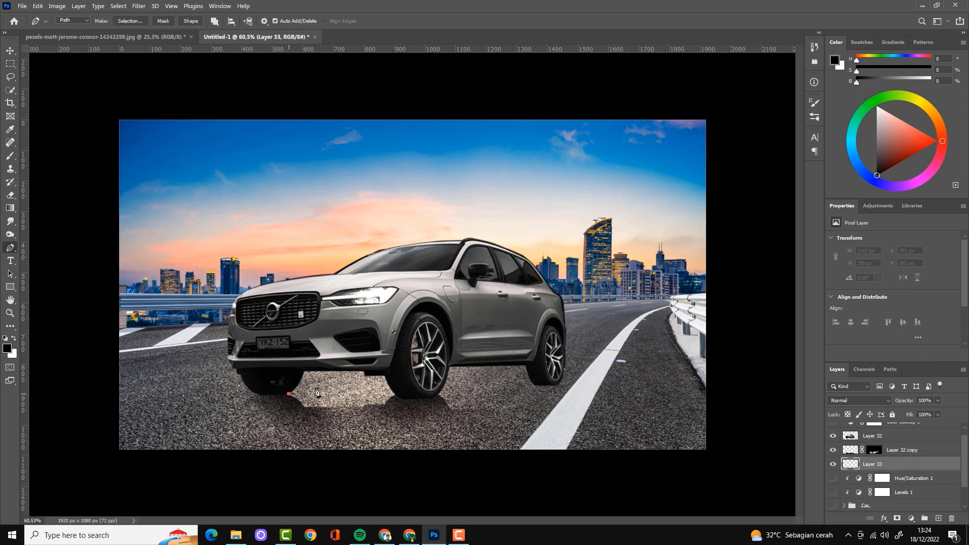
{"action": "key", "text": "ctrl+Return"}
{"action": "key", "text": "alt+BackSpace"}
{"action": "key", "text": "ctrl+d"}
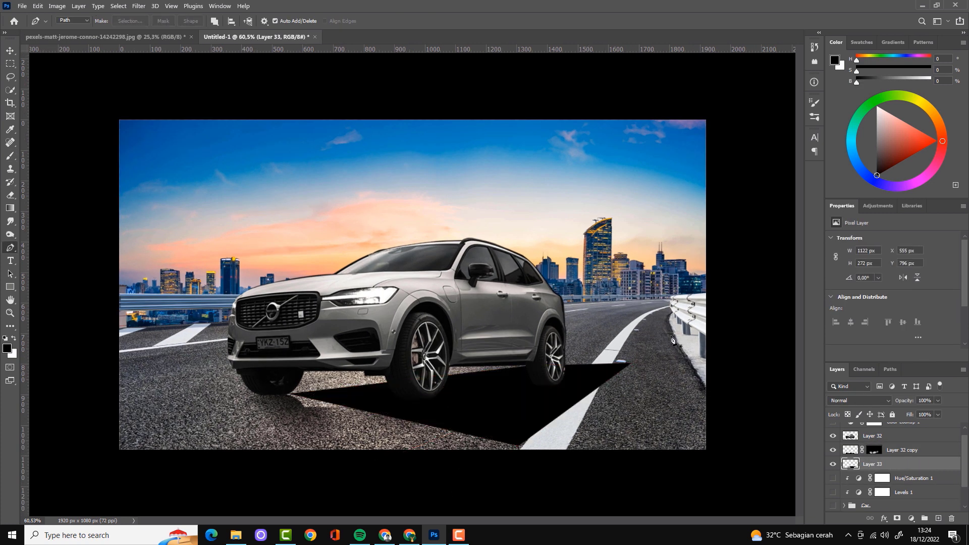
{"action": "left_click", "coordinate": [138, 6]}
{"action": "left_click", "coordinate": [290, 176]}
{"action": "left_click_drag", "start_coordinate": [716, 296], "coordinate": [728, 297]}
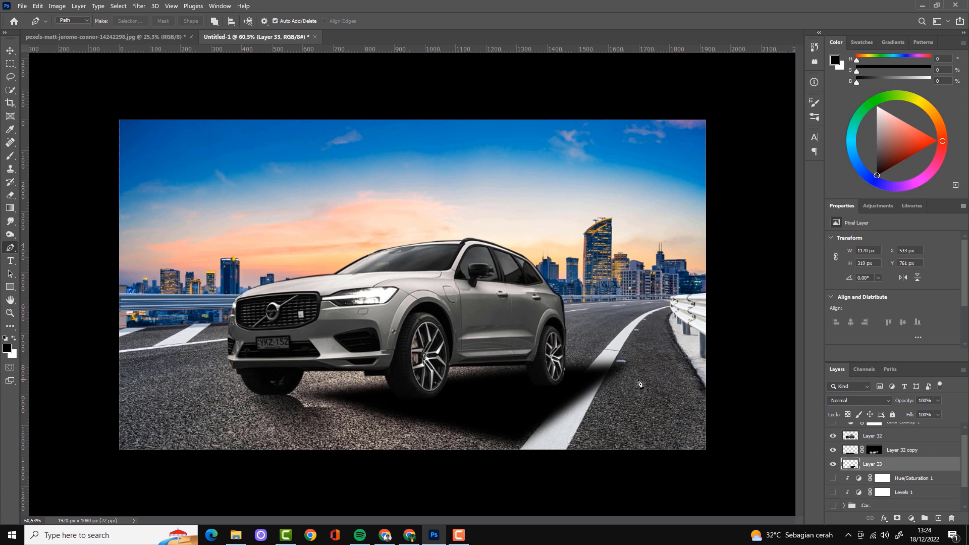
{"action": "key", "text": "Return"}
Mask the blurred shadow, brushing it in under the car and off the white road line
{"action": "left_click", "coordinate": [896, 518], "text": "alt"}
{"action": "key", "text": "b"}
{"action": "mouse_move", "coordinate": [570, 403]}
{"action": "left_mouse_down"}
{"action": "mouse_move", "coordinate": [514, 386]}
{"action": "mouse_move", "coordinate": [444, 400]}
{"action": "mouse_move", "coordinate": [270, 378]}
{"action": "mouse_move", "coordinate": [612, 367]}
{"action": "mouse_move", "coordinate": [460, 363]}
{"action": "left_mouse_up"}
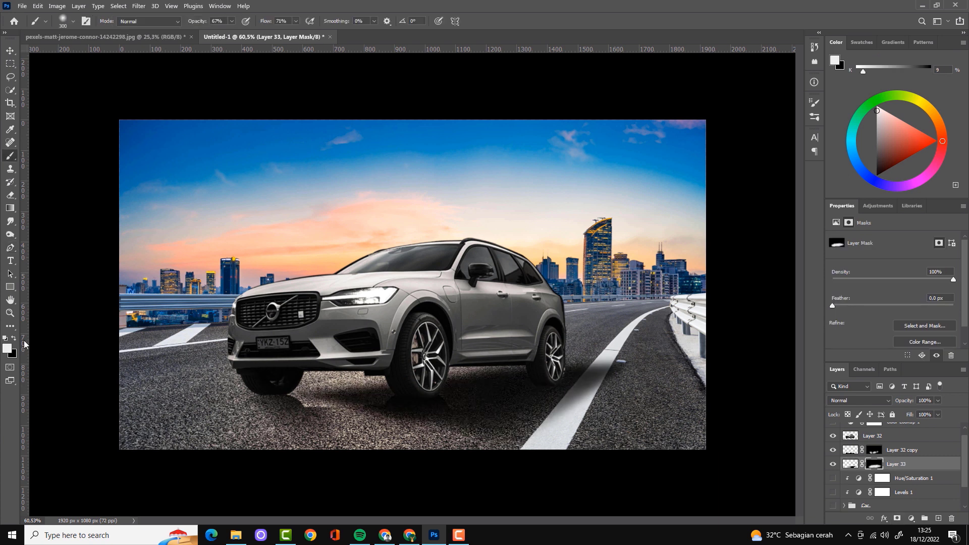
{"action": "key", "text": "x"}
{"action": "mouse_move", "coordinate": [565, 364]}
{"action": "left_mouse_down"}
{"action": "mouse_move", "coordinate": [676, 348]}
{"action": "mouse_move", "coordinate": [551, 411]}
{"action": "mouse_move", "coordinate": [513, 406]}
{"action": "left_mouse_up"}
{"action": "key", "text": "bracketleft"}
{"action": "key", "text": "bracketleft"}
{"action": "key", "text": "bracketleft"}
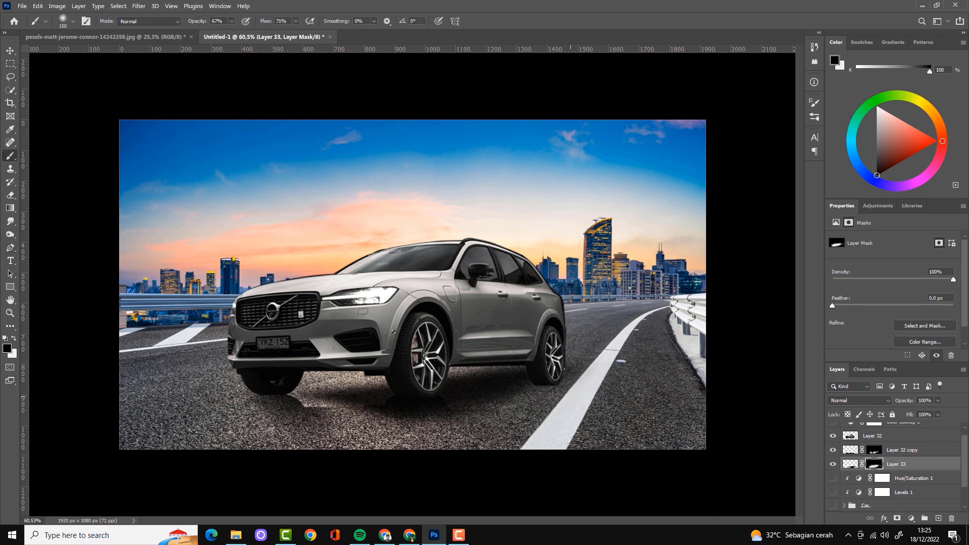
{"action": "scroll", "coordinate": [591, 342], "scroll_direction": "down", "scroll_amount": 3, "text": "alt"}
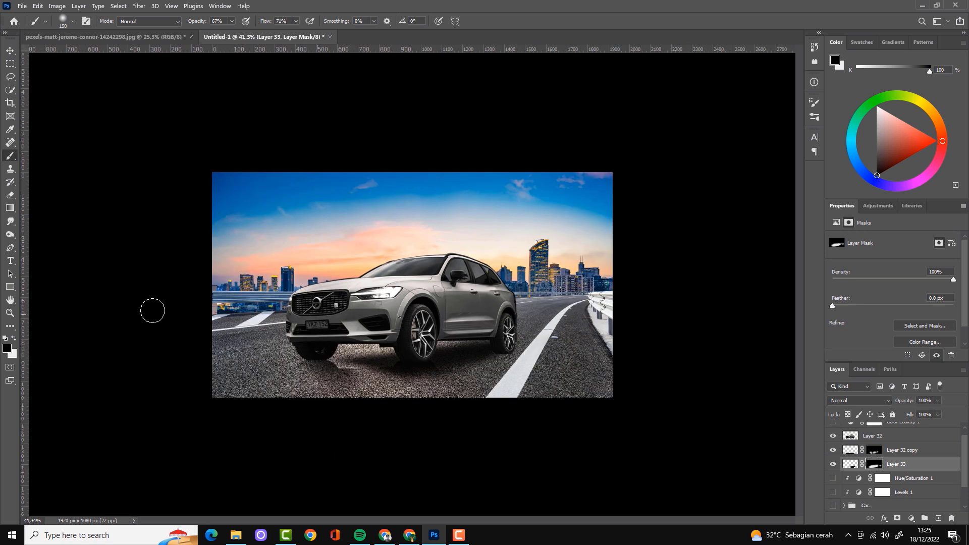
{"action": "scroll", "coordinate": [403, 294], "scroll_direction": "up", "scroll_amount": 5, "text": "alt"}
{"action": "key", "text": "alt+bracketright"}
{"action": "key", "text": "x"}
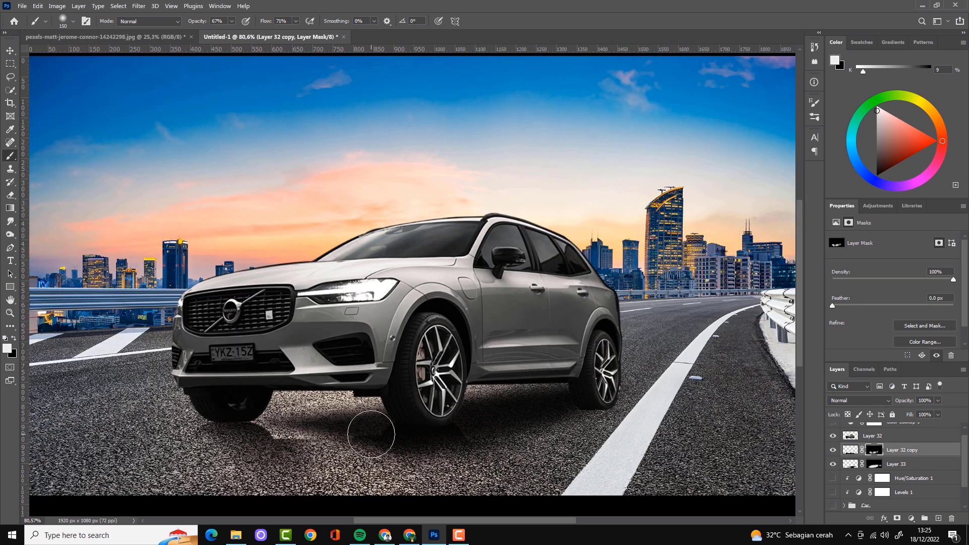
{"action": "key", "text": "x"}
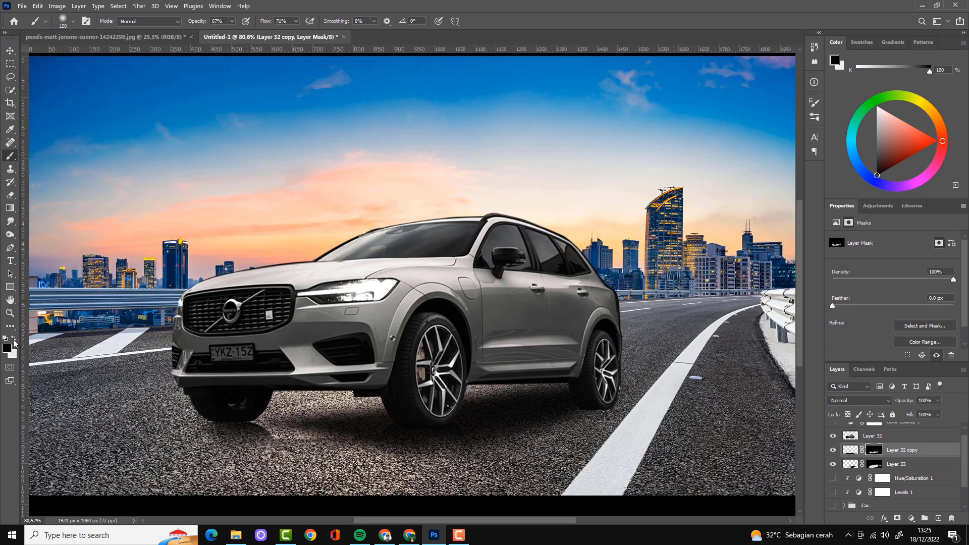
{"action": "key", "text": "x"}
{"action": "scroll", "coordinate": [540, 411], "scroll_direction": "down", "scroll_amount": 2}
Try a clipped Hue/Saturation adjustment with lower saturation, then delete it
{"action": "key", "text": "v"}
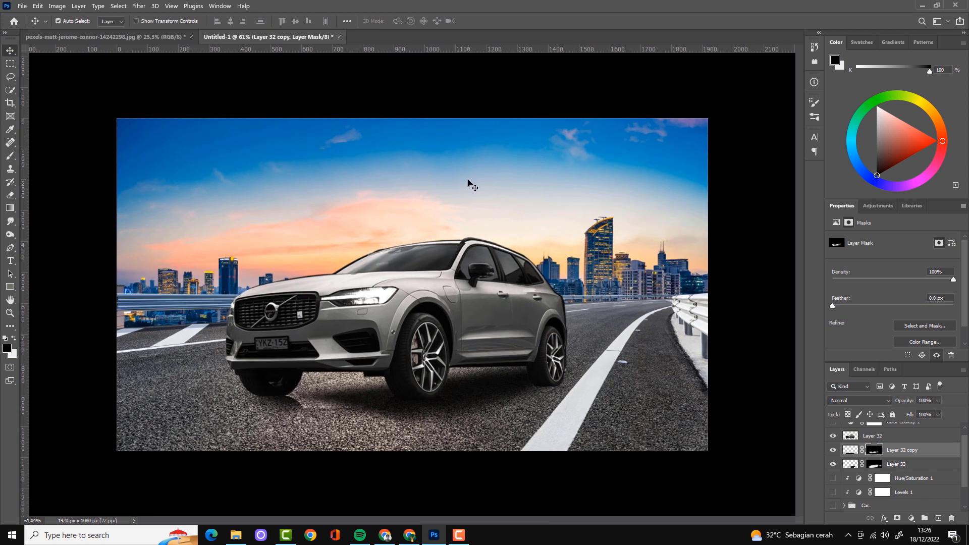
{"action": "left_click", "coordinate": [888, 505]}
{"action": "left_click", "coordinate": [911, 518]}
{"action": "left_click", "coordinate": [887, 417]}
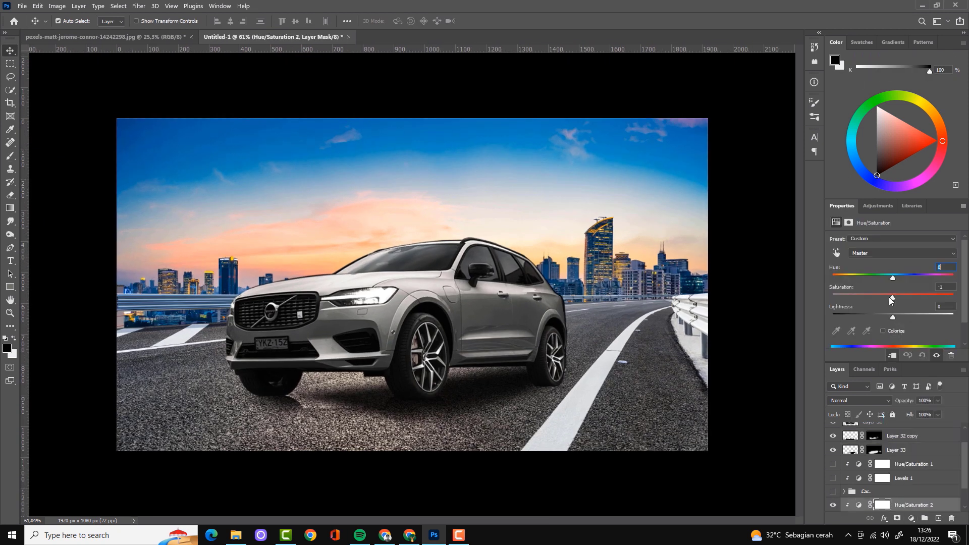
{"action": "left_click_drag", "start_coordinate": [888, 297], "coordinate": [868, 298]}
{"action": "left_click", "coordinate": [951, 518]}
{"action": "left_click", "coordinate": [431, 198]}
Brighten the background with a Levels adjustment, white point 241
{"action": "left_click", "coordinate": [911, 518]}
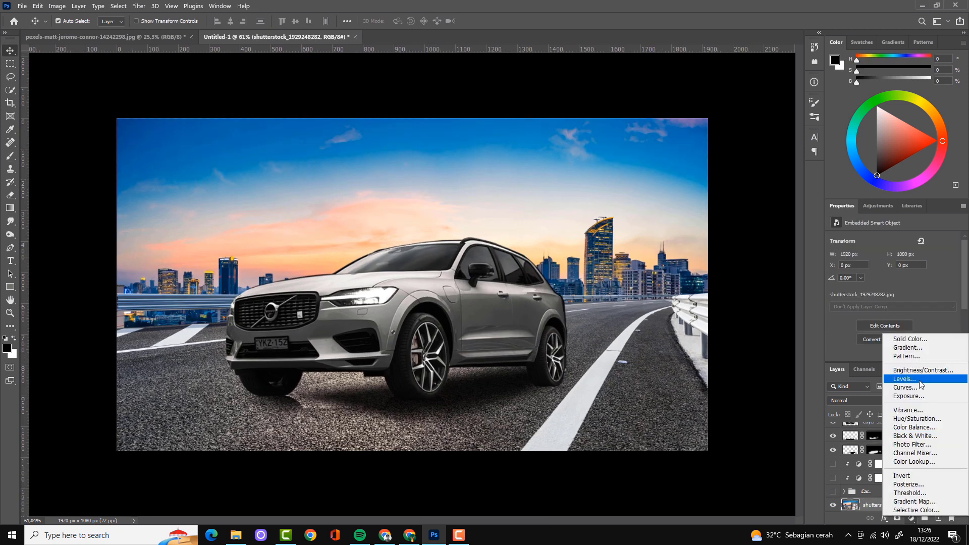
{"action": "left_click", "coordinate": [903, 379]}
{"action": "left_click_drag", "start_coordinate": [955, 312], "coordinate": [949, 311]}
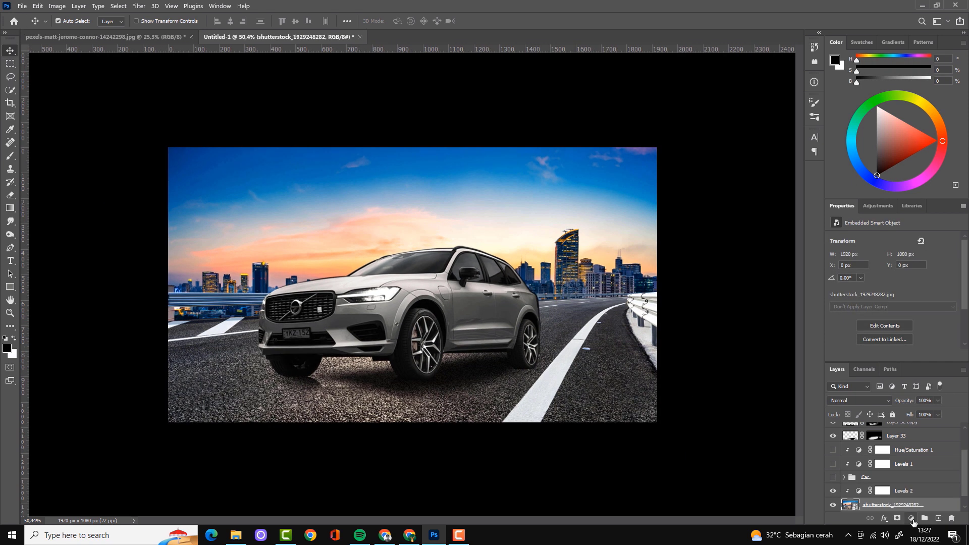
Add a Color Balance: midtones toward blue, shadows +13 red and +13 blue, plus highlights
{"action": "left_click", "coordinate": [911, 518]}
{"action": "left_click", "coordinate": [908, 444]}
{"action": "mouse_move", "coordinate": [879, 291]}
{"action": "left_mouse_down"}
{"action": "mouse_move", "coordinate": [895, 293]}
{"action": "mouse_move", "coordinate": [881, 295]}
{"action": "mouse_move", "coordinate": [881, 263]}
{"action": "left_mouse_up"}
{"action": "left_click", "coordinate": [901, 240]}
{"action": "left_click", "coordinate": [868, 247]}
{"action": "key", "text": "Down"}
{"action": "key", "text": "Down"}
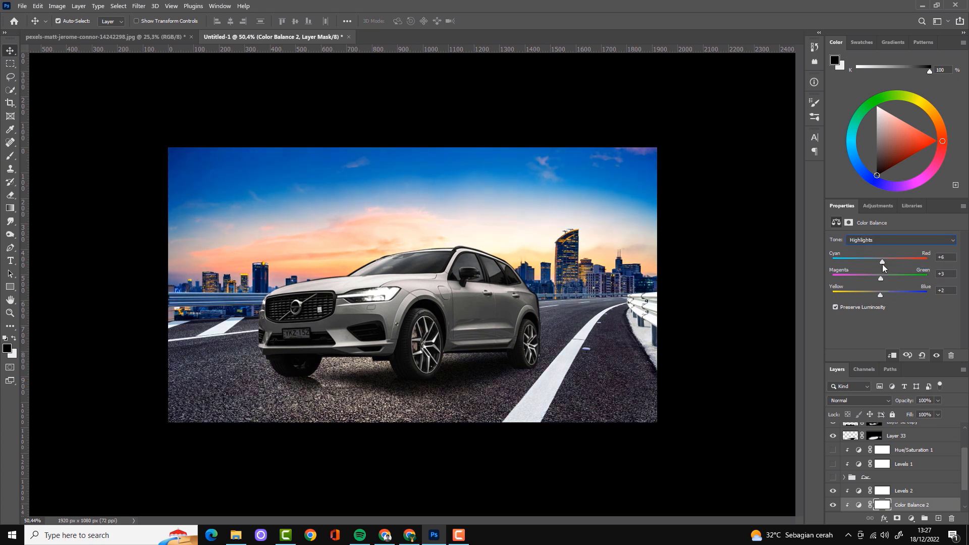
Touch up Layer 33's cast-shadow mask with a black brush
{"action": "left_click", "coordinate": [660, 387]}
{"action": "key", "text": "ctrl+plus"}
{"action": "left_click", "coordinate": [874, 436]}
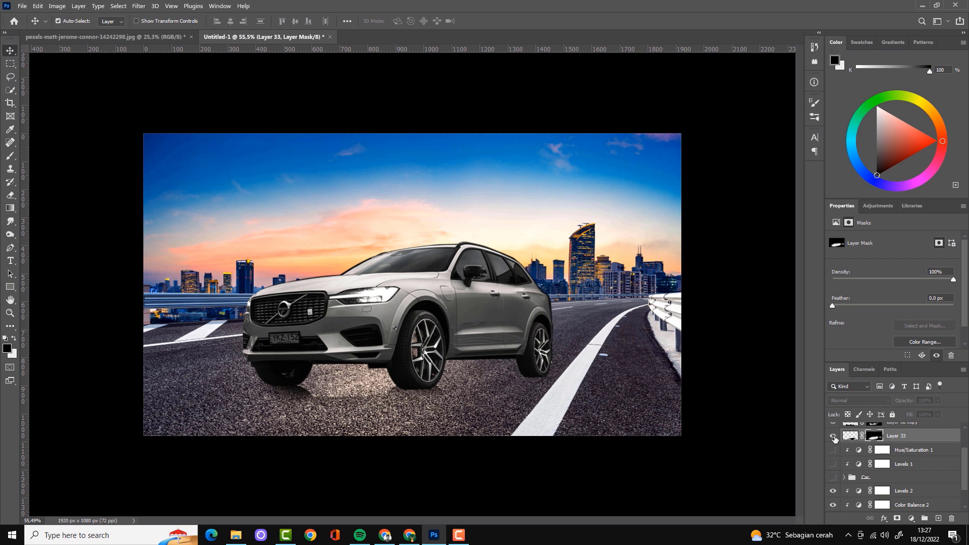
{"action": "left_click", "coordinate": [15, 338]}
{"action": "key", "text": "b"}
{"action": "key", "text": "x"}
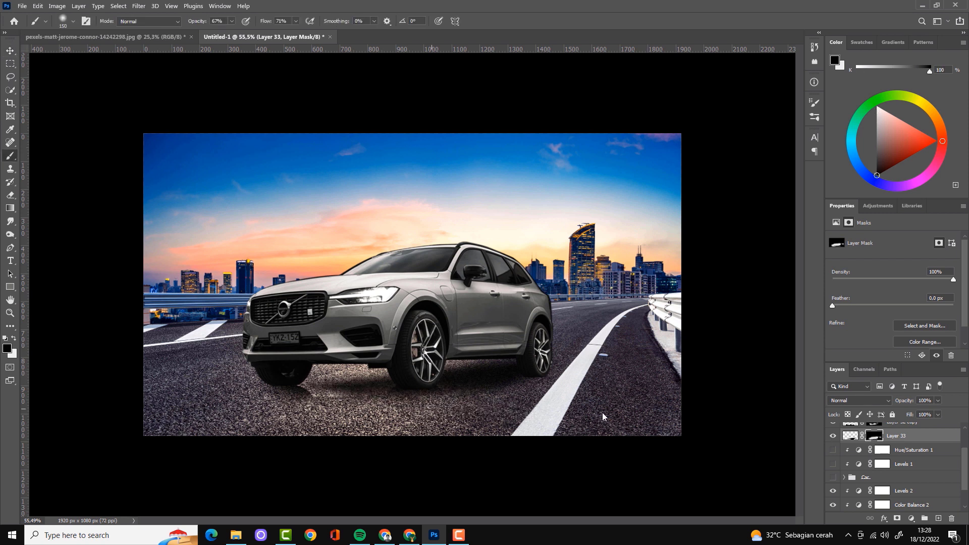
{"action": "key", "text": "ctrl+minus"}
Duplicate the highway background and apply a Path Blur streaking along the road
{"action": "key", "text": "v"}
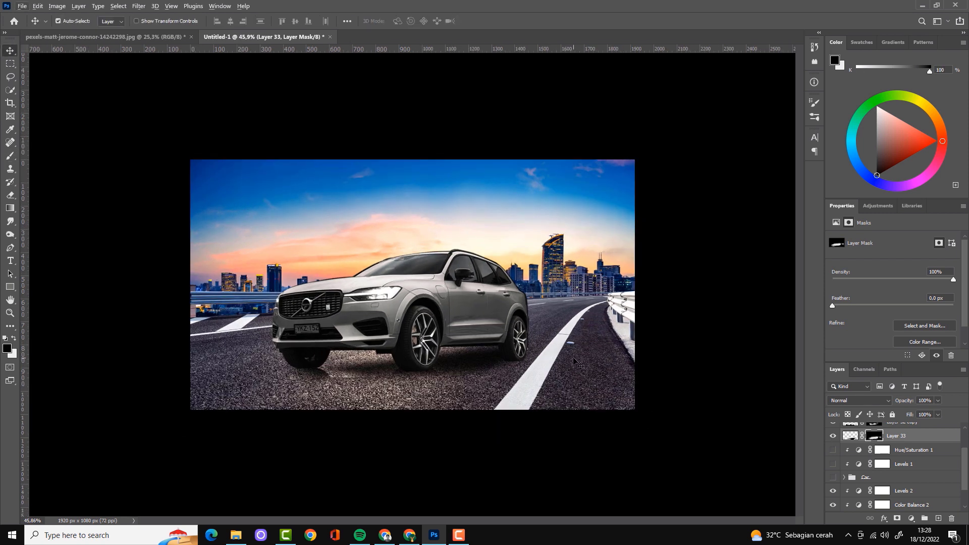
{"action": "scroll", "coordinate": [893, 469], "scroll_direction": "down", "scroll_amount": 2}
{"action": "right_click", "coordinate": [898, 490]}
{"action": "key", "text": "Escape"}
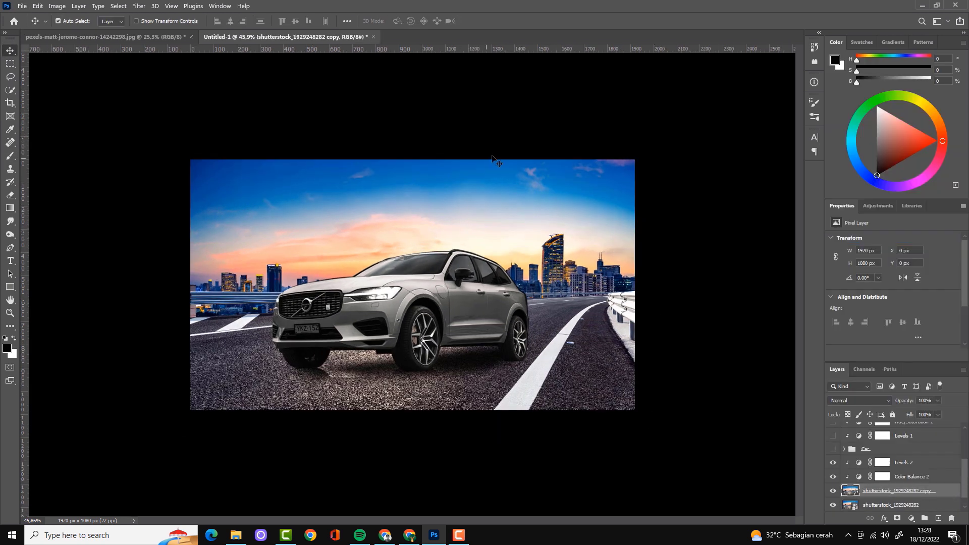
{"action": "left_click", "coordinate": [137, 6]}
{"action": "mouse_move", "coordinate": [194, 144]}
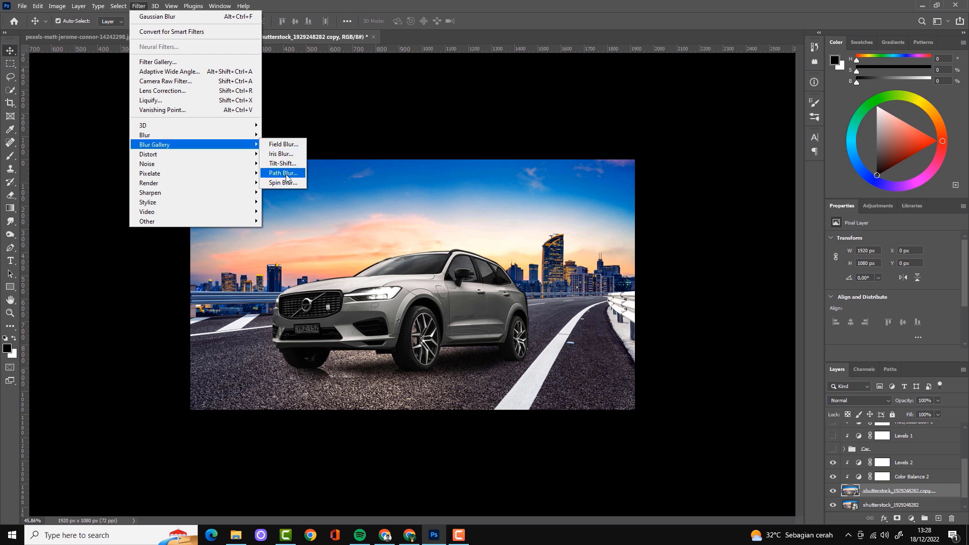
{"action": "left_click", "coordinate": [280, 178]}
{"action": "left_click_drag", "start_coordinate": [465, 284], "coordinate": [597, 292]}
{"action": "left_click_drag", "start_coordinate": [430, 286], "coordinate": [277, 386]}
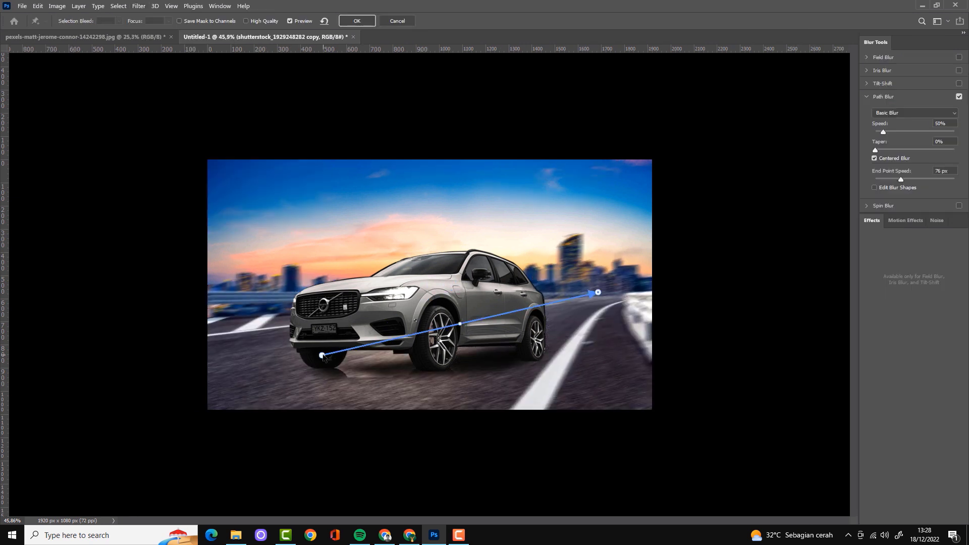
{"action": "left_click_drag", "start_coordinate": [882, 132], "coordinate": [887, 132]}
{"action": "left_click", "coordinate": [357, 21]}
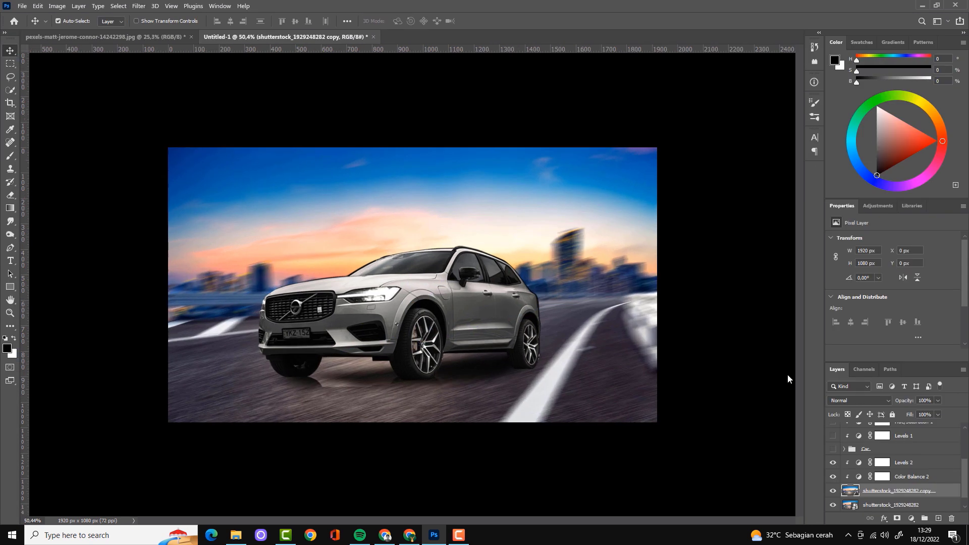
Mask the blur off the sky and skyline with a large brush, then stamp visible layers
{"action": "left_click", "coordinate": [896, 518]}
{"action": "key", "text": "b"}
{"action": "key", "text": "bracketright"}
{"action": "key", "text": "bracketright"}
{"action": "key", "text": "bracketright"}
{"action": "mouse_move", "coordinate": [206, 310]}
{"action": "left_mouse_down"}
{"action": "mouse_move", "coordinate": [346, 217]}
{"action": "mouse_move", "coordinate": [212, 298]}
{"action": "left_mouse_up"}
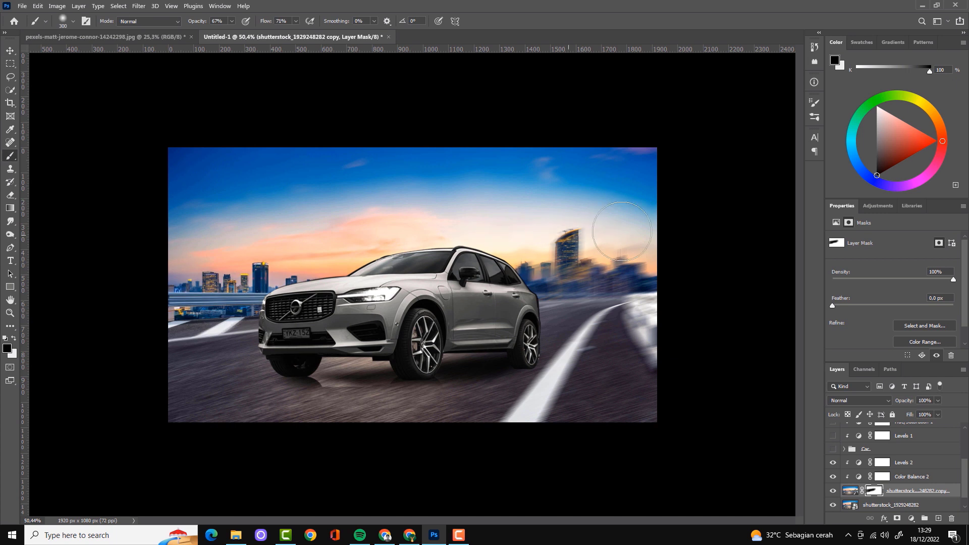
{"action": "left_click_drag", "start_coordinate": [530, 242], "coordinate": [631, 252]}
{"action": "left_click_drag", "start_coordinate": [630, 202], "coordinate": [219, 178]}
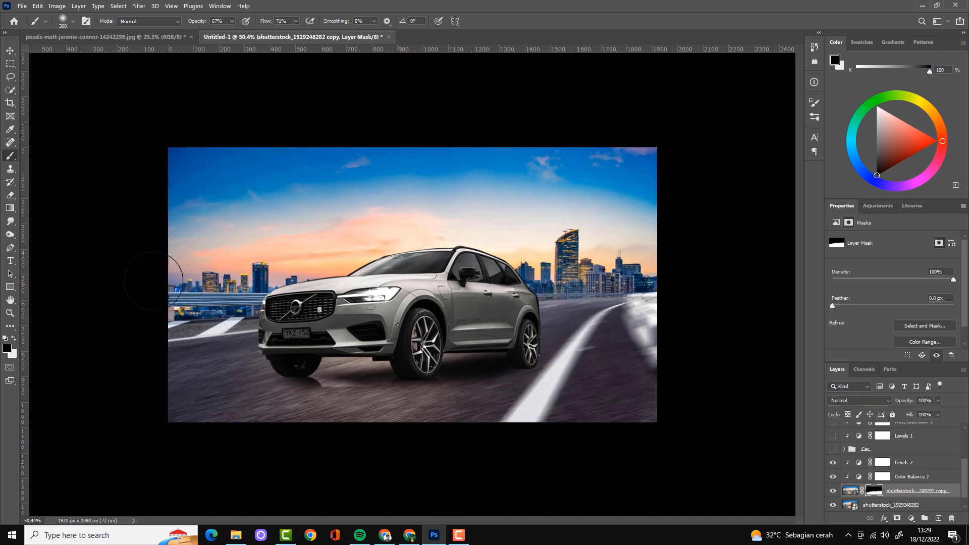
{"action": "key", "text": "ctrl+shift+alt+e"}
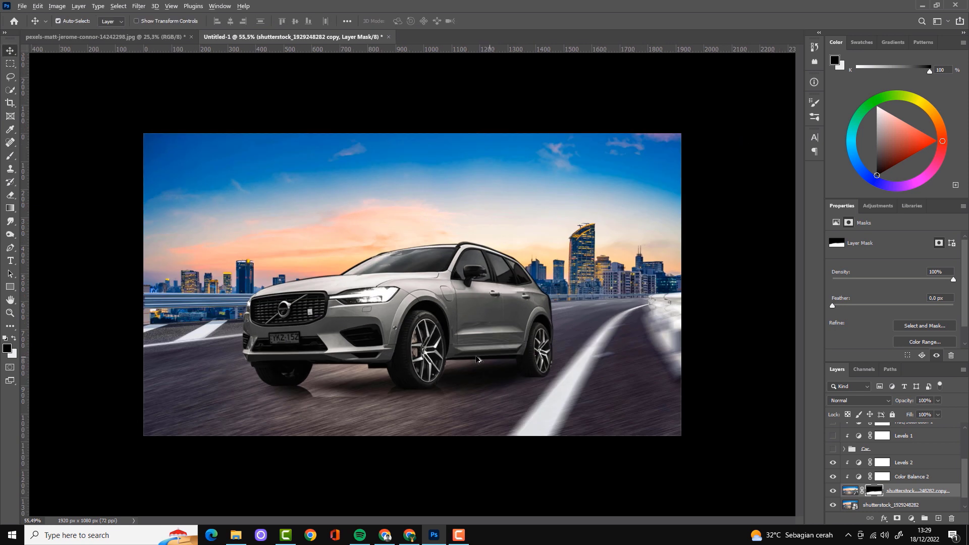
{"action": "key", "text": "ctrl+0"}
Add a Levels adjustment above the merged layer, midtones at 0.87
{"action": "key", "text": "v"}
{"action": "left_click", "coordinate": [910, 518]}
{"action": "left_click", "coordinate": [905, 380]}
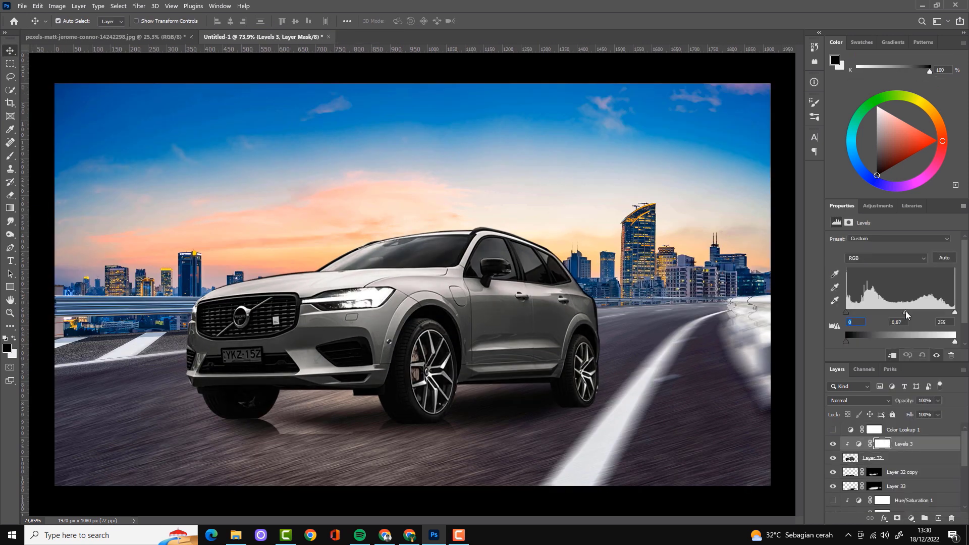
{"action": "left_click_drag", "start_coordinate": [905, 311], "coordinate": [893, 311]}
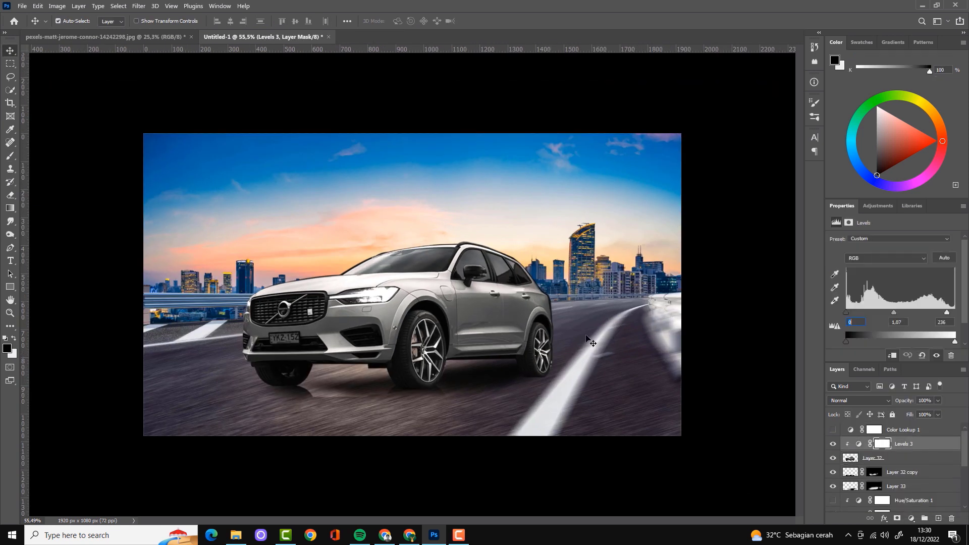
Duplicate Layer 32, hide the original, and apply a Spin Blur fitted to the front wheel
{"action": "left_click", "coordinate": [536, 323]}
{"action": "scroll", "coordinate": [452, 407], "scroll_direction": "up", "scroll_amount": 3}
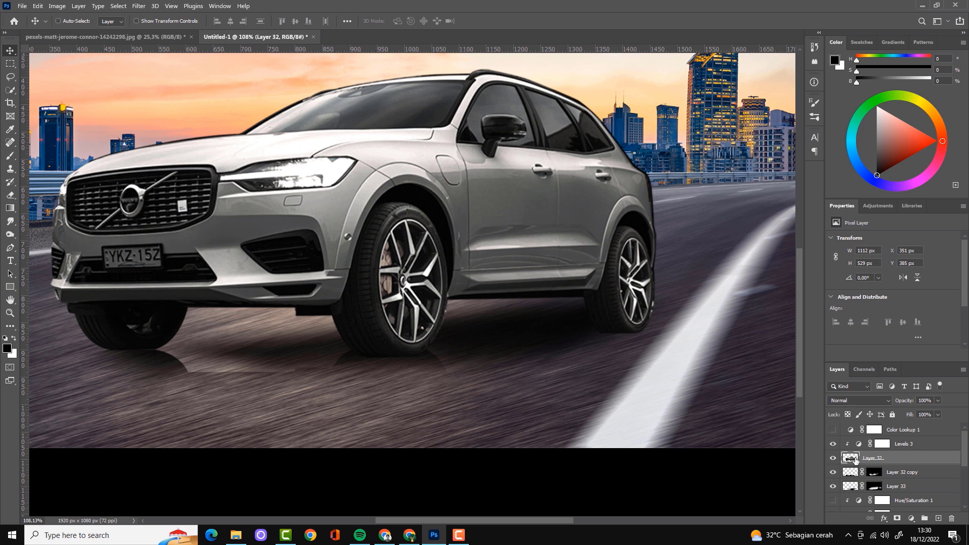
{"action": "key", "text": "ctrl+j"}
{"action": "left_click", "coordinate": [833, 471]}
{"action": "left_click", "coordinate": [142, 10]}
{"action": "left_click", "coordinate": [283, 189]}
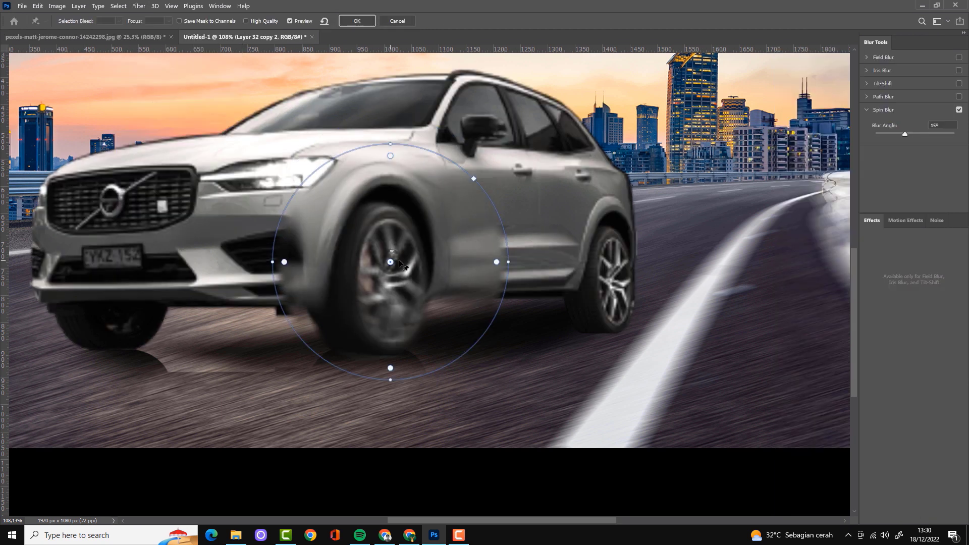
{"action": "mouse_move", "coordinate": [393, 177]}
{"action": "left_mouse_down"}
{"action": "mouse_move", "coordinate": [395, 146]}
{"action": "mouse_move", "coordinate": [402, 337]}
{"action": "left_mouse_up"}
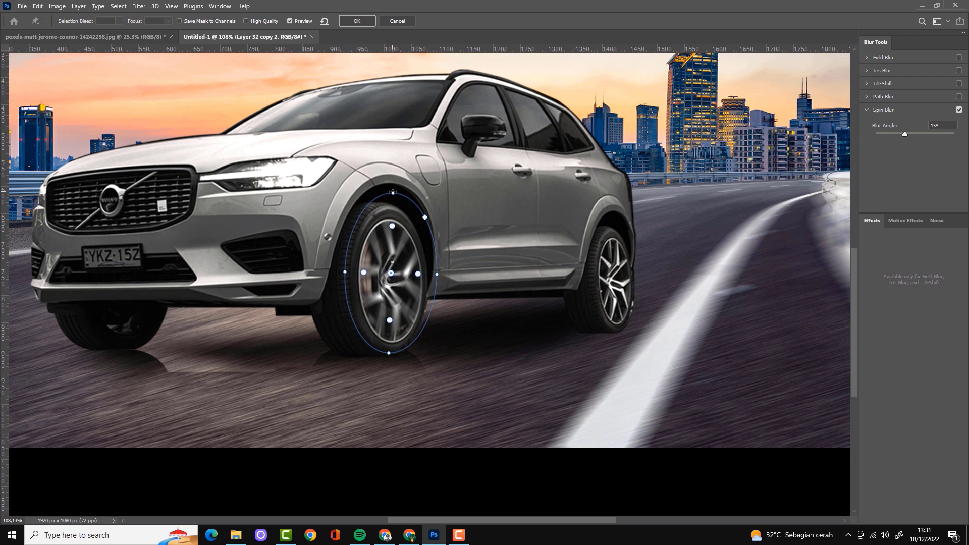
{"action": "left_click_drag", "start_coordinate": [402, 337], "coordinate": [390, 343]}
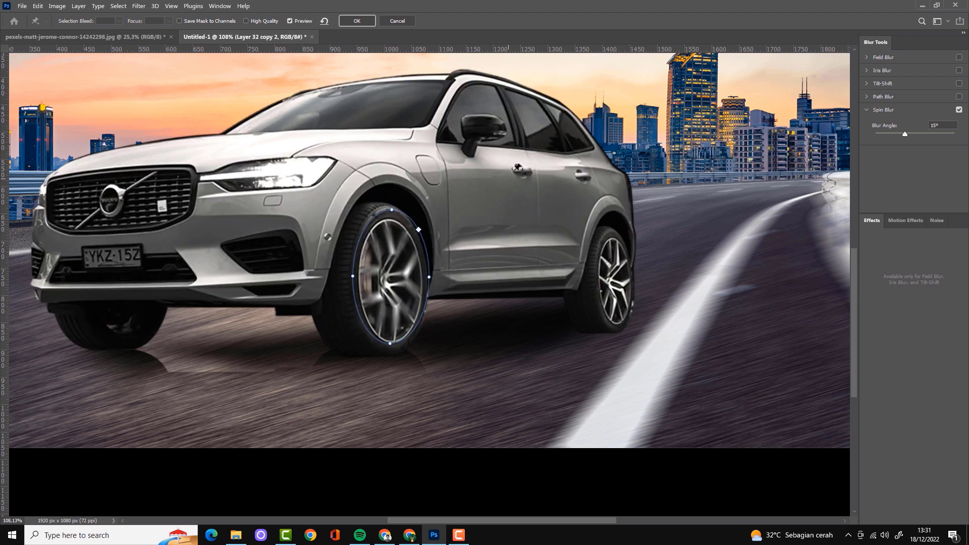
{"action": "key", "text": "Return"}
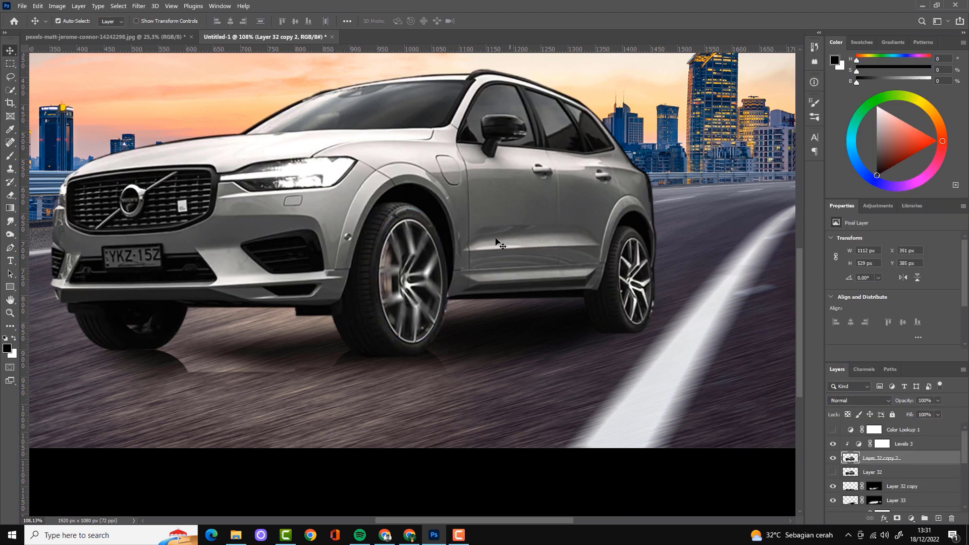
Mask the spin-blurred copy with a size-70 brush so only the wheel spins
{"action": "left_click", "coordinate": [897, 518]}
{"action": "key", "text": "b"}
{"action": "key", "text": "bracketleft"}
{"action": "key", "text": "bracketleft"}
{"action": "key", "text": "bracketleft"}
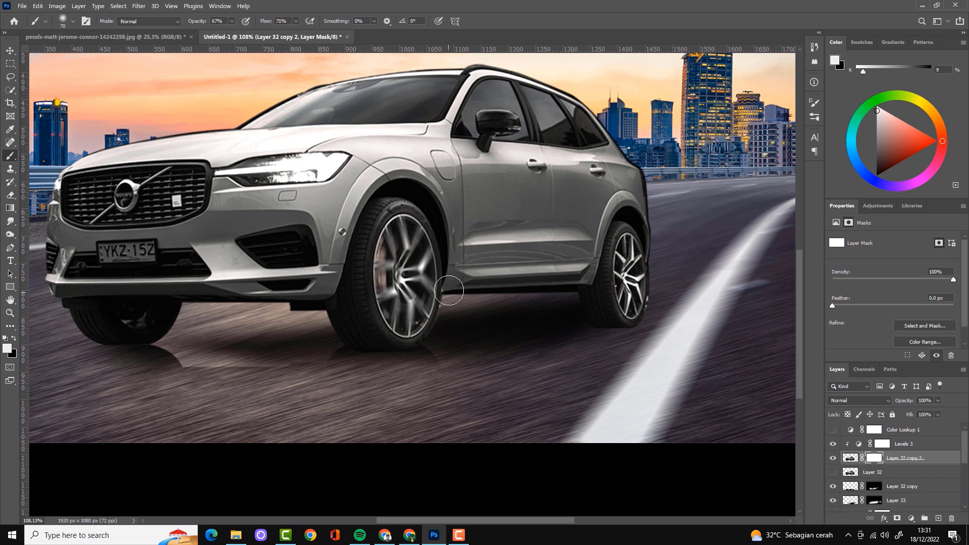
{"action": "key", "text": "ctrl+0"}
{"action": "key", "text": "v"}
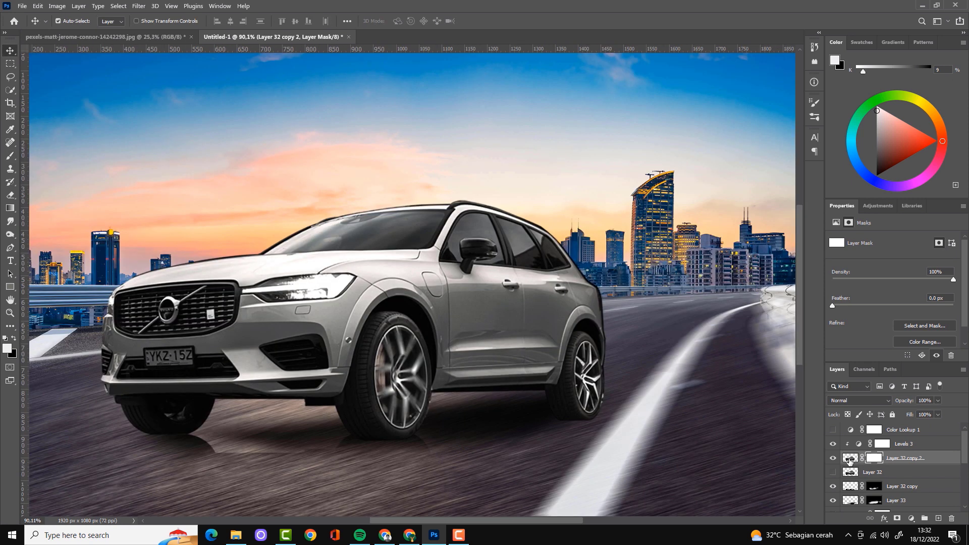
{"action": "left_click", "coordinate": [849, 459]}
{"action": "left_click", "coordinate": [139, 5]}
{"action": "left_click", "coordinate": [283, 176]}
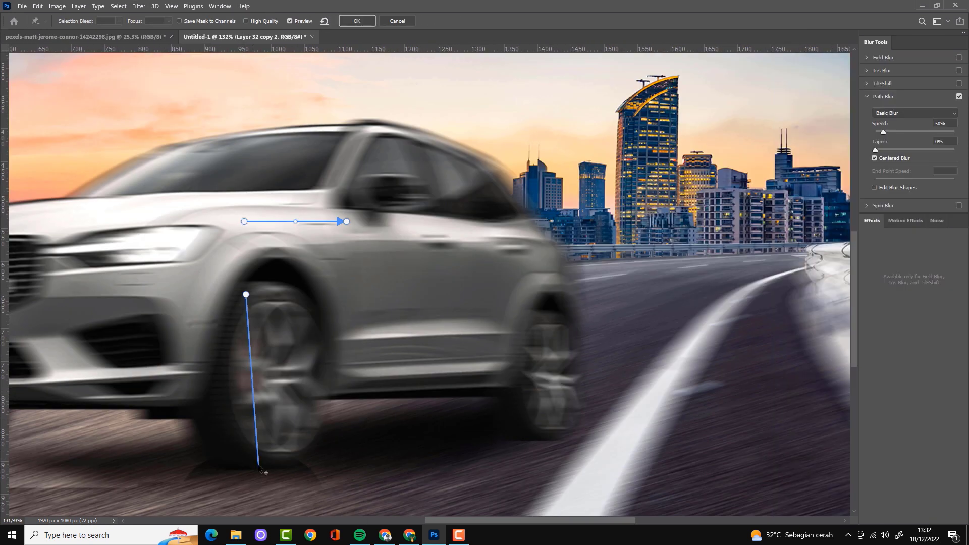
{"action": "double_click", "coordinate": [256, 461]}
{"action": "left_click", "coordinate": [258, 221]}
{"action": "key", "text": "Delete"}
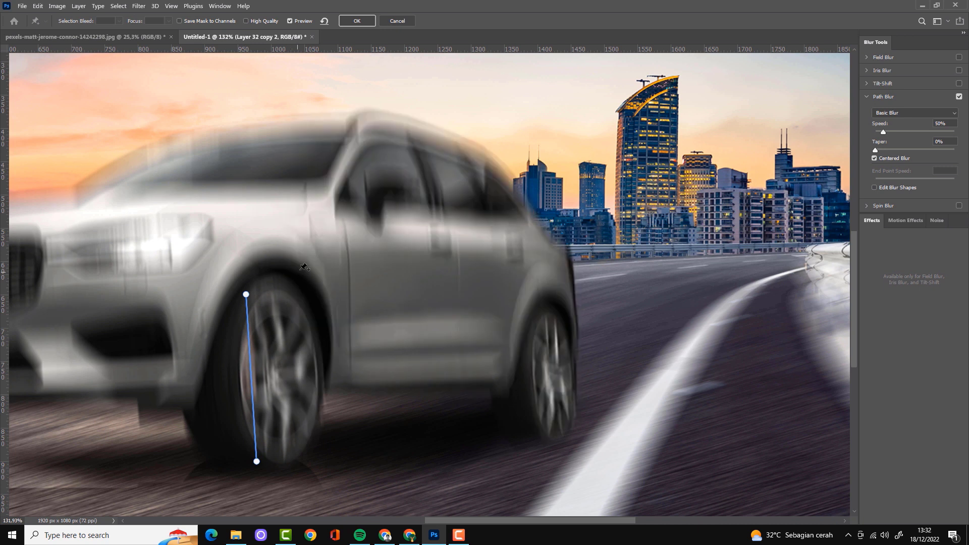
{"action": "key", "text": "Escape"}
{"action": "left_click", "coordinate": [139, 6]}
{"action": "left_click", "coordinate": [287, 175]}
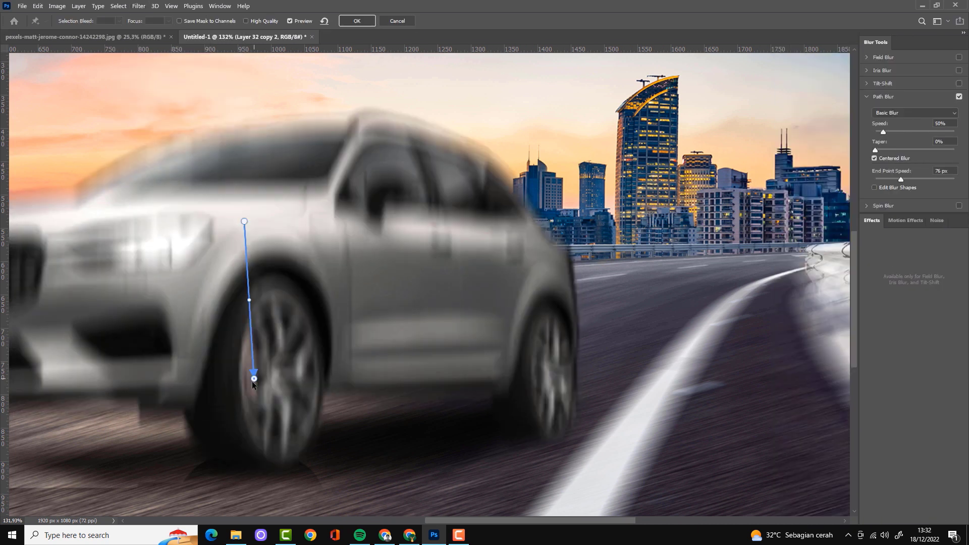
{"action": "left_click_drag", "start_coordinate": [242, 217], "coordinate": [237, 309]}
{"action": "left_click_drag", "start_coordinate": [234, 396], "coordinate": [242, 460]}
{"action": "mouse_move", "coordinate": [235, 393]}
{"action": "left_mouse_down"}
{"action": "mouse_move", "coordinate": [217, 389]}
{"action": "mouse_move", "coordinate": [207, 400]}
{"action": "left_mouse_up"}
{"action": "key", "text": "Return"}
{"action": "left_click", "coordinate": [875, 459]}
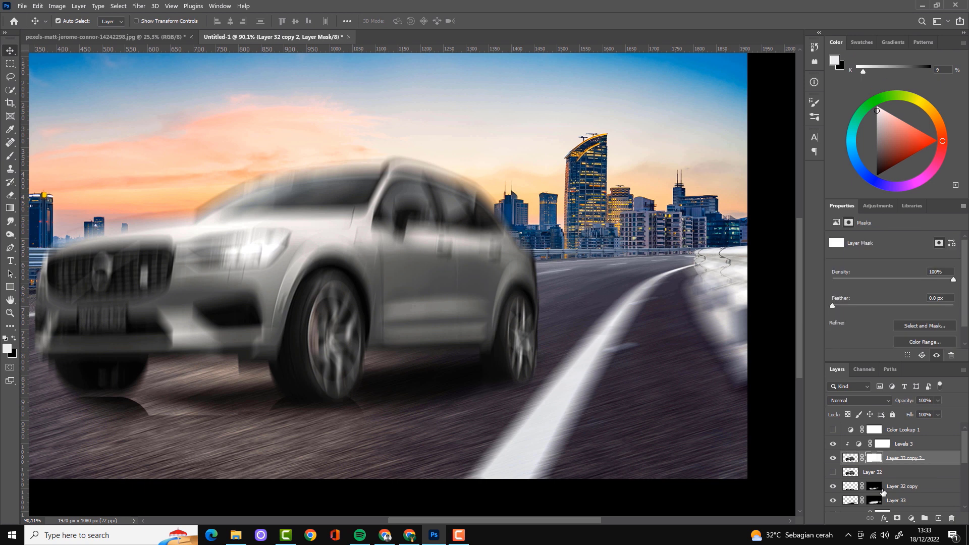
{"action": "key", "text": "ctrl+z"}
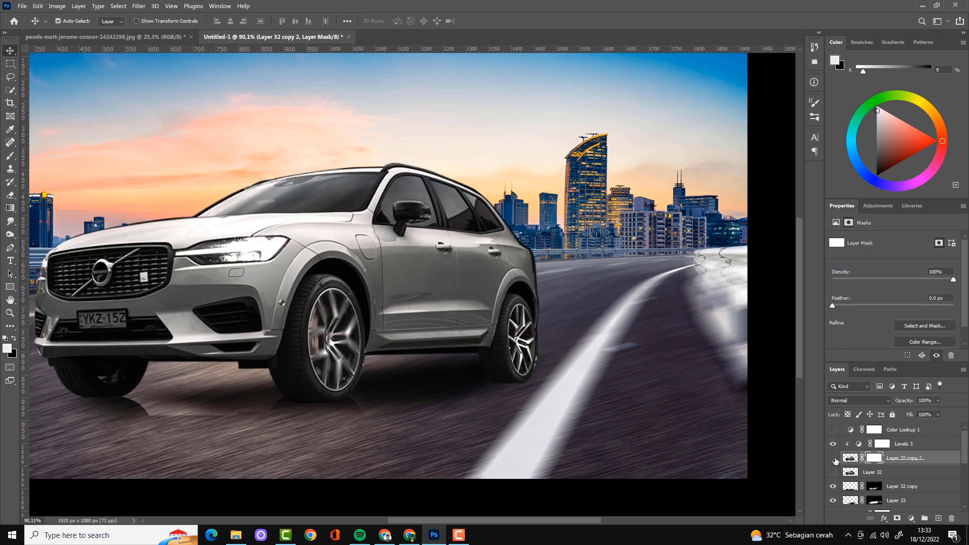
{"action": "scroll", "coordinate": [483, 388], "scroll_direction": "up", "scroll_amount": 3}
{"action": "left_click", "coordinate": [10, 247]}
Outline the front tire with a Pen path and turn it into a selection
{"action": "key", "text": "ctrl+2"}
{"action": "scroll", "coordinate": [366, 401], "scroll_direction": "up", "scroll_amount": 1}
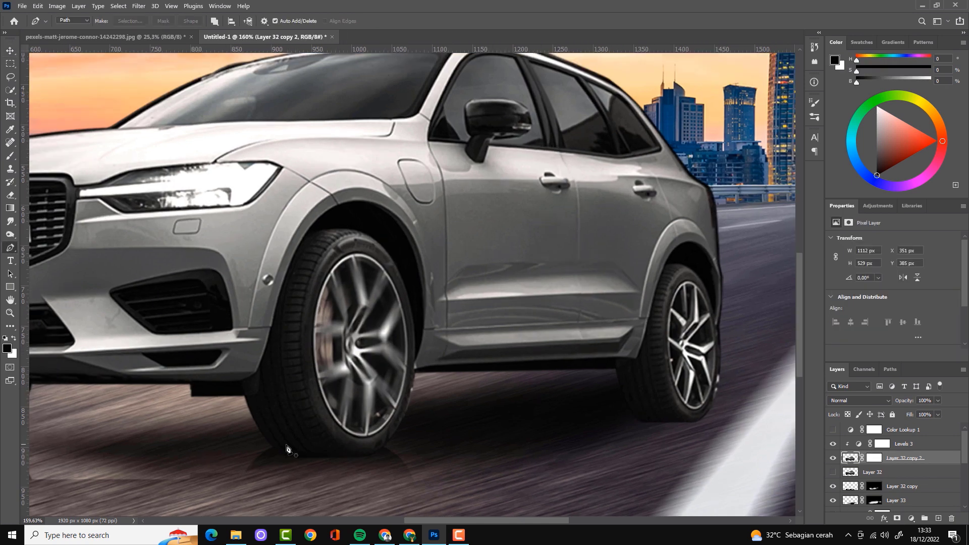
{"action": "left_click", "coordinate": [245, 395]}
{"action": "left_click_drag", "start_coordinate": [293, 458], "coordinate": [327, 471]}
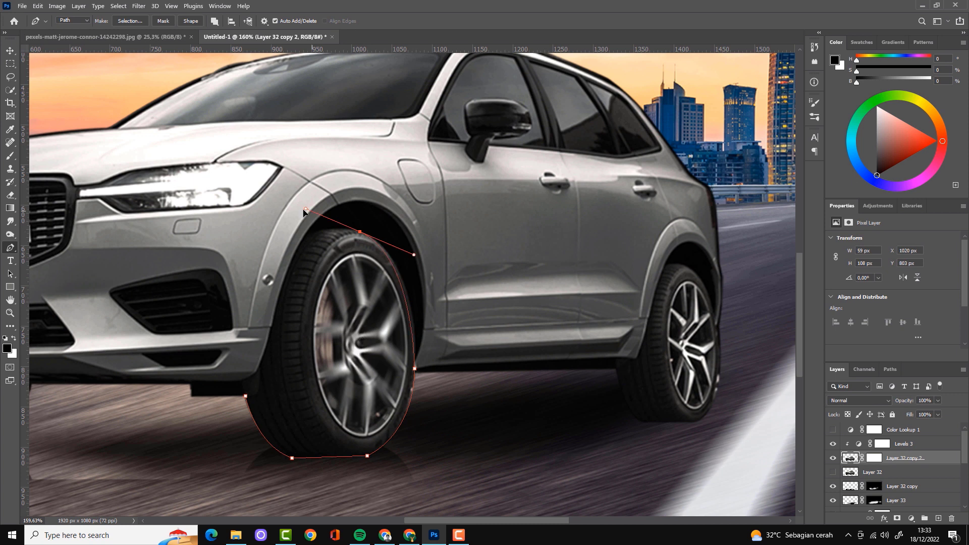
{"action": "left_click", "coordinate": [321, 231]}
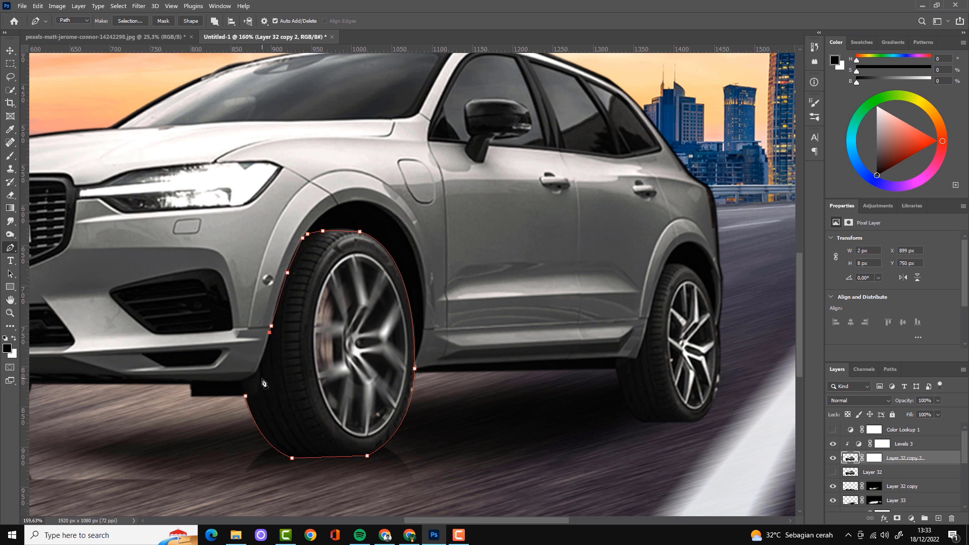
{"action": "left_click", "coordinate": [246, 396]}
{"action": "key", "text": "ctrl+Return"}
{"action": "right_click", "coordinate": [359, 294]}
{"action": "left_click", "coordinate": [383, 356]}
Apply a curved Path Blur at 22% speed following the front tire
{"action": "left_click", "coordinate": [138, 6]}
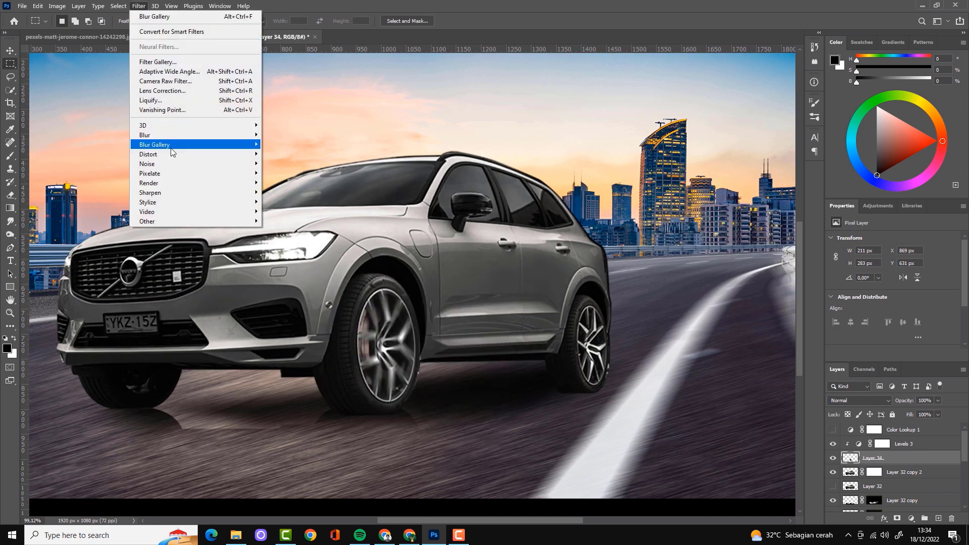
{"action": "left_click", "coordinate": [283, 173]}
{"action": "left_click_drag", "start_coordinate": [353, 303], "coordinate": [322, 395]}
{"action": "left_click_drag", "start_coordinate": [422, 205], "coordinate": [346, 259]}
{"action": "left_click_drag", "start_coordinate": [333, 327], "coordinate": [309, 336]}
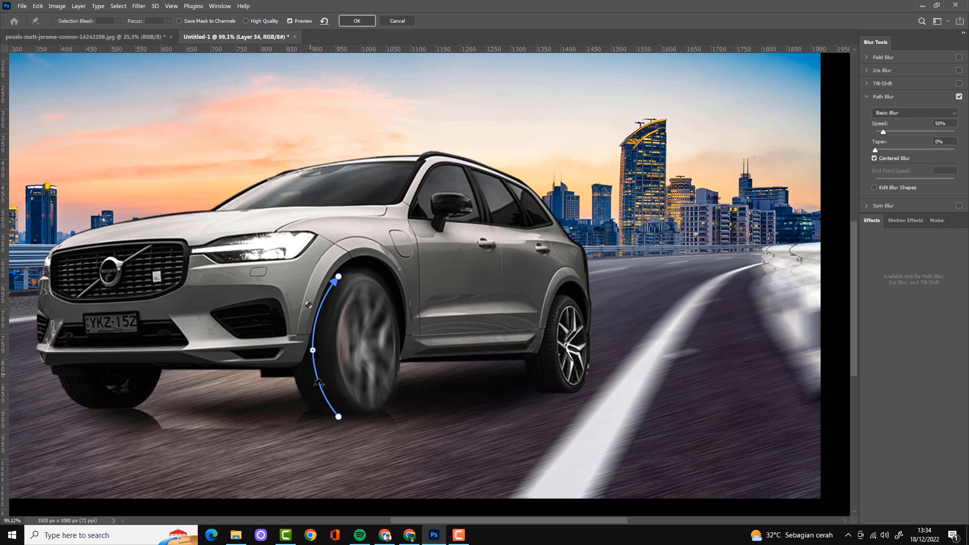
{"action": "left_click_drag", "start_coordinate": [347, 259], "coordinate": [336, 271]}
{"action": "left_click_drag", "start_coordinate": [883, 132], "coordinate": [878, 131]}
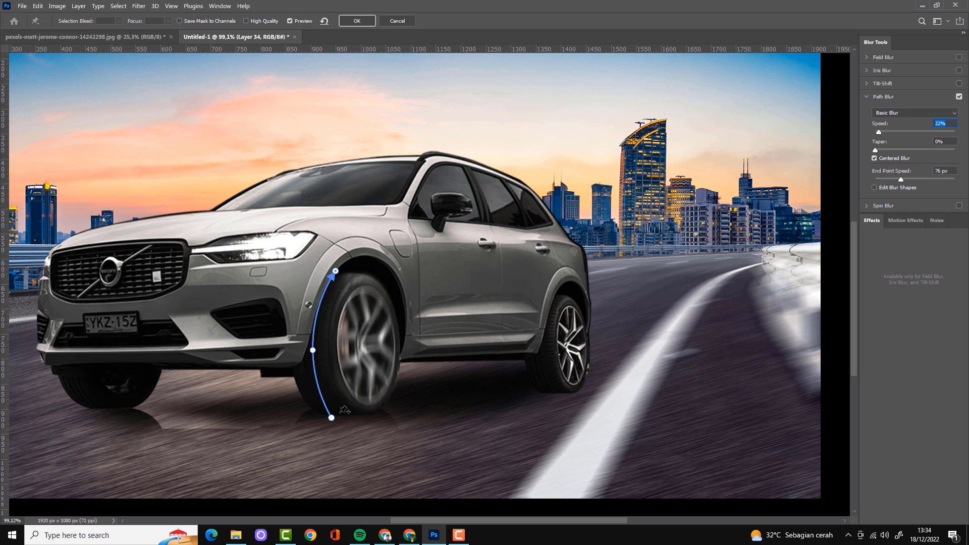
{"action": "left_click_drag", "start_coordinate": [313, 349], "coordinate": [293, 349]}
{"action": "left_click_drag", "start_coordinate": [326, 415], "coordinate": [320, 419]}
{"action": "left_click_drag", "start_coordinate": [336, 271], "coordinate": [322, 256]}
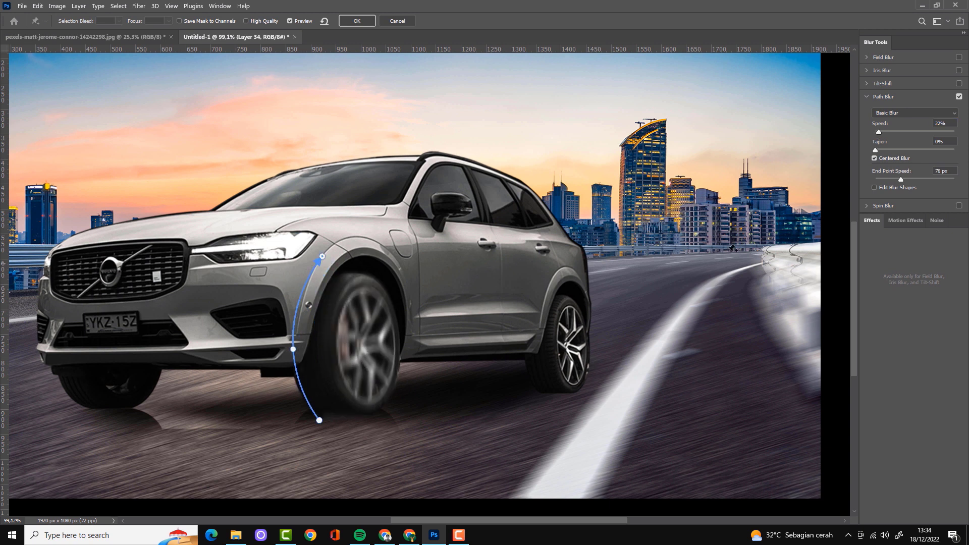
{"action": "key", "text": "Return"}
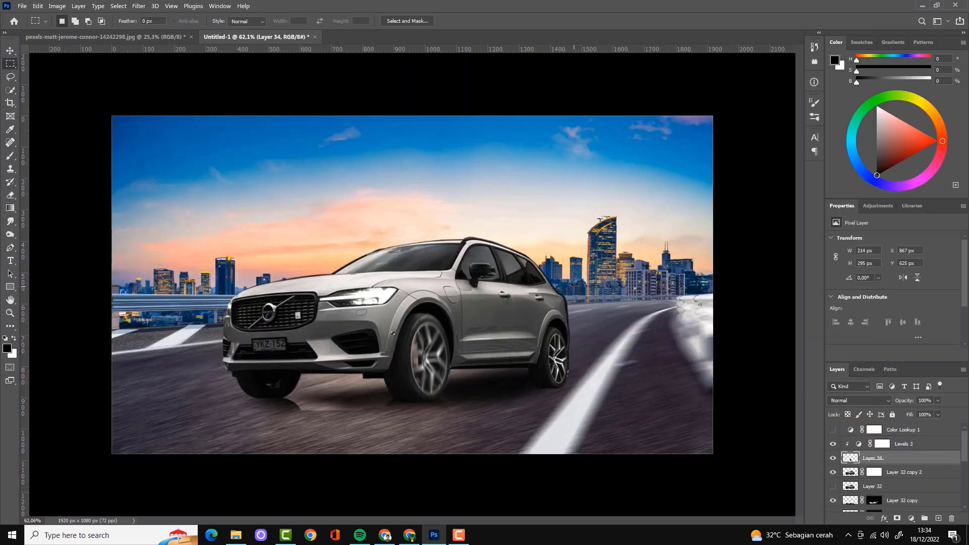
Mask Layer 34's blur, then select Layer 32 copy 2 and zoom in on the rear wheel
{"action": "left_click", "coordinate": [897, 518]}
{"action": "key", "text": "b"}
{"action": "scroll", "coordinate": [427, 322], "scroll_direction": "up", "scroll_amount": 2}
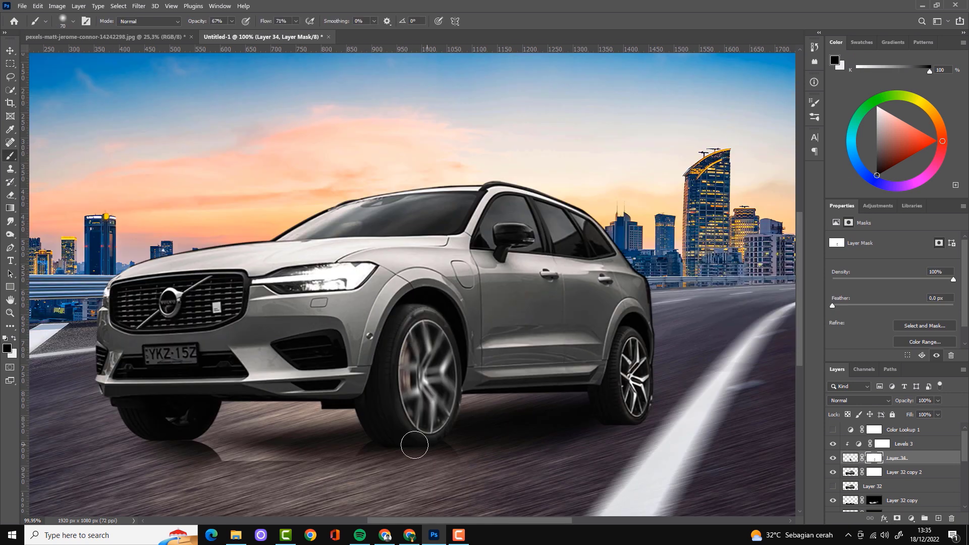
{"action": "scroll", "coordinate": [414, 444], "scroll_direction": "down", "scroll_amount": 2}
{"action": "scroll", "coordinate": [595, 245], "scroll_direction": "down", "scroll_amount": 2}
{"action": "scroll", "coordinate": [419, 233], "scroll_direction": "up", "scroll_amount": 4}
{"action": "key", "text": "v"}
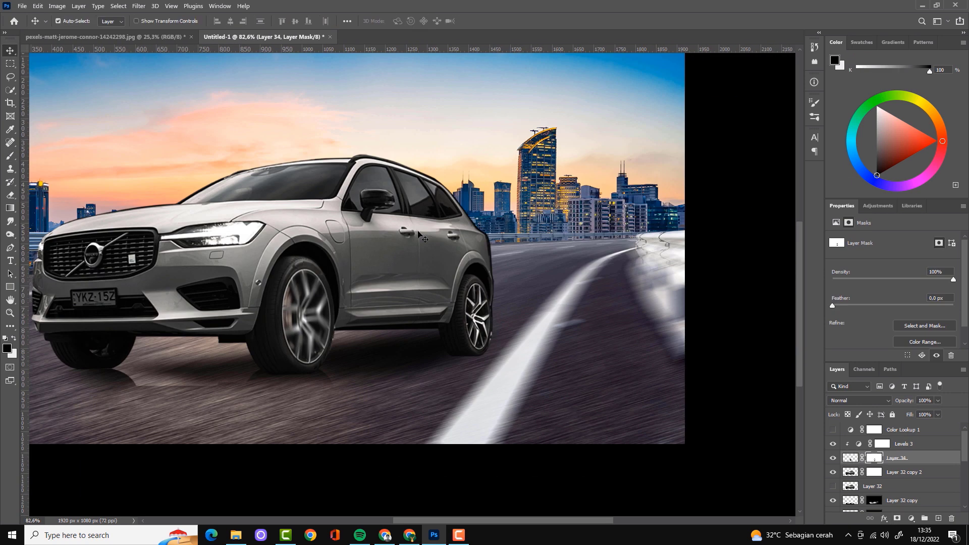
{"action": "left_click", "coordinate": [902, 473]}
{"action": "scroll", "coordinate": [507, 380], "scroll_direction": "up", "scroll_amount": 1}
{"action": "scroll", "coordinate": [508, 380], "scroll_direction": "up", "scroll_amount": 3}
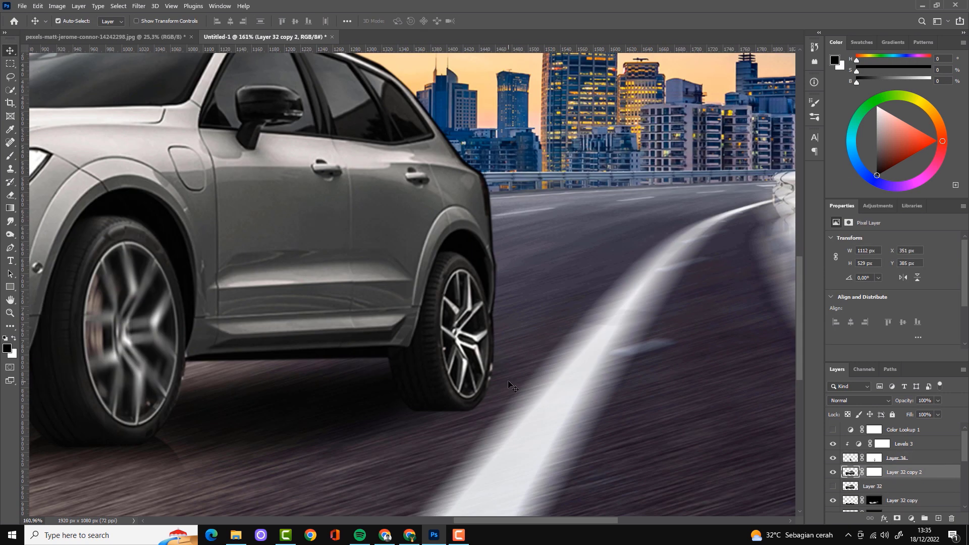
Trace the rear wheel with the Pen tool and turn the path into a selection
{"action": "key", "text": "p"}
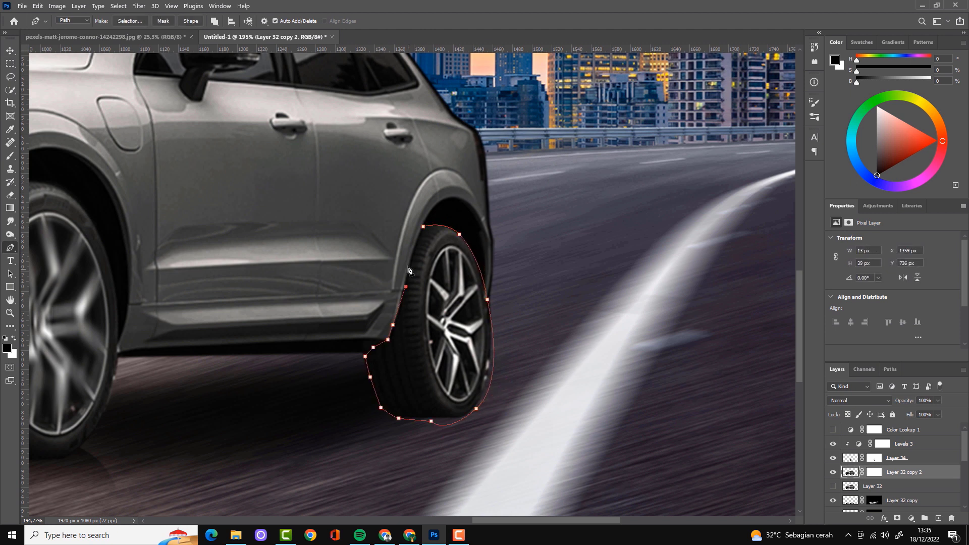
{"action": "left_click", "coordinate": [423, 227]}
{"action": "right_click", "coordinate": [429, 247]}
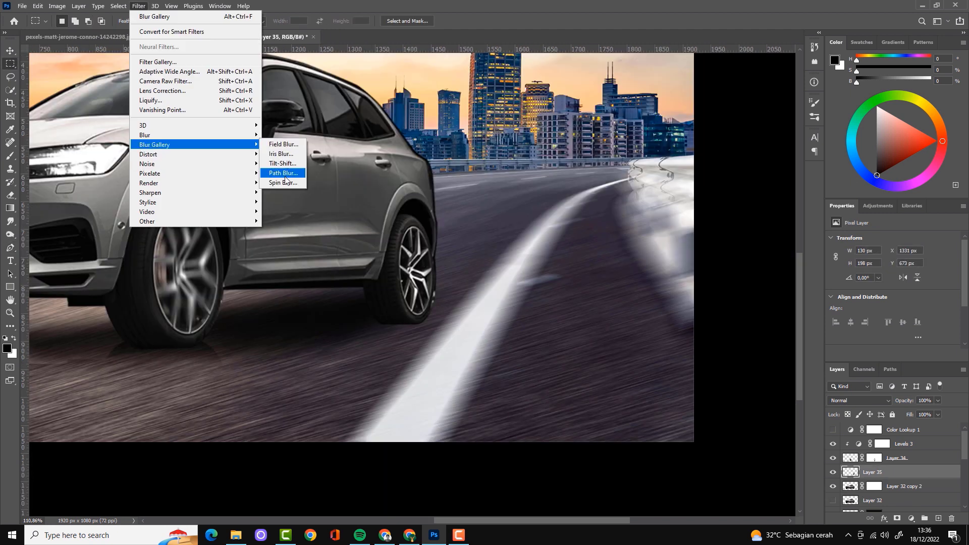
Apply a 154° Spin Blur with its ellipse fitted around the rear wheel
{"action": "left_click", "coordinate": [282, 183]}
{"action": "left_click_drag", "start_coordinate": [273, 254], "coordinate": [360, 255]}
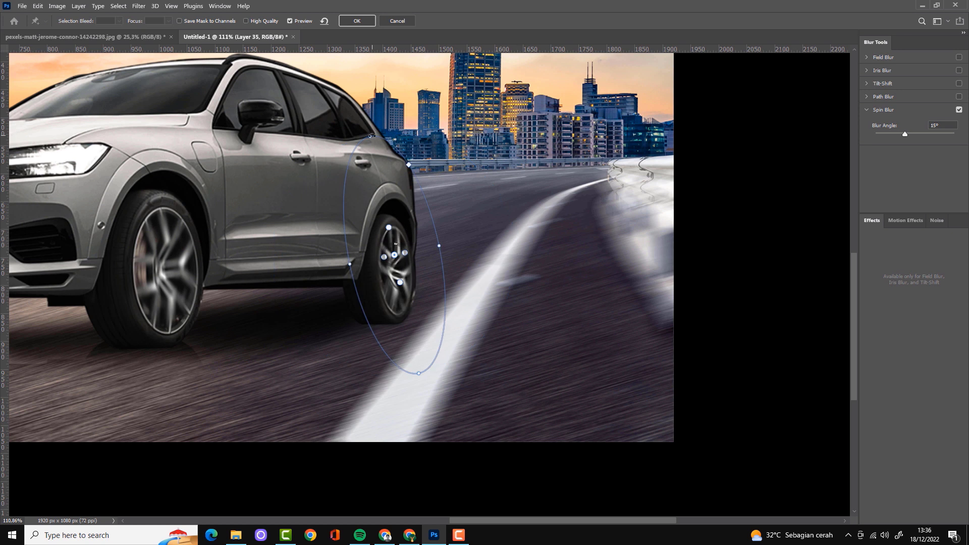
{"action": "left_click_drag", "start_coordinate": [394, 134], "coordinate": [389, 195]}
{"action": "left_click_drag", "start_coordinate": [363, 258], "coordinate": [404, 265]}
{"action": "key", "text": "Return"}
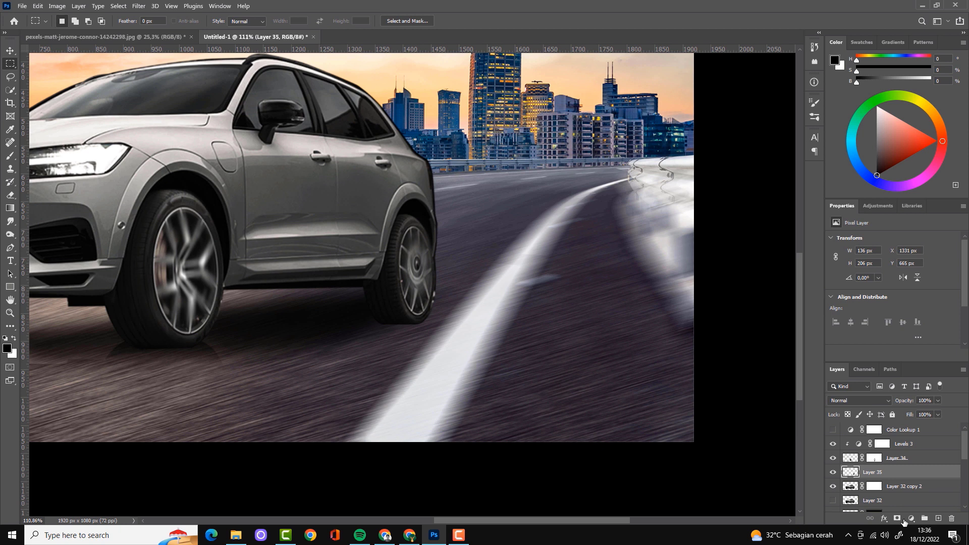
Mask the spin-blurred wheel layer, then reselect the car layer Layer 32 copy 2
{"action": "left_click", "coordinate": [897, 519]}
{"action": "key", "text": "b"}
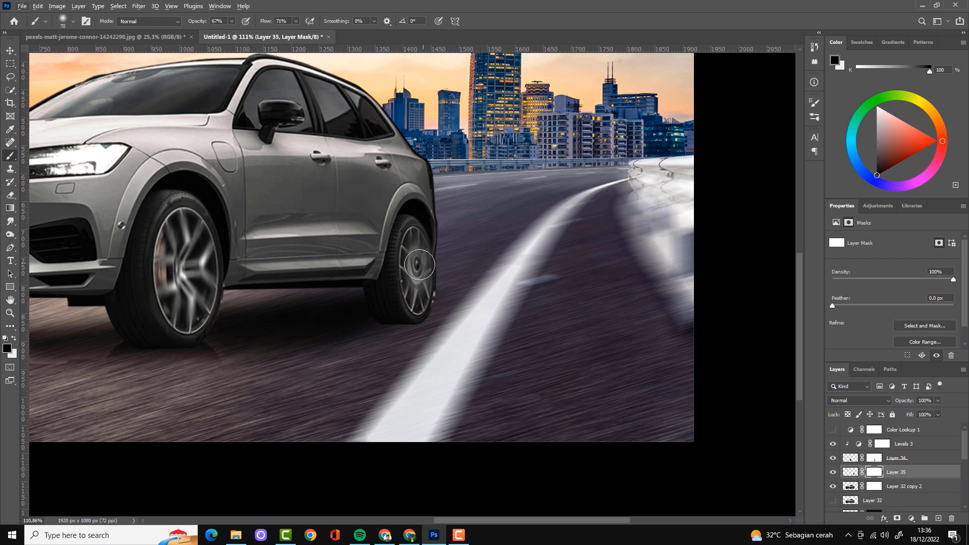
{"action": "key", "text": "ctrl+0"}
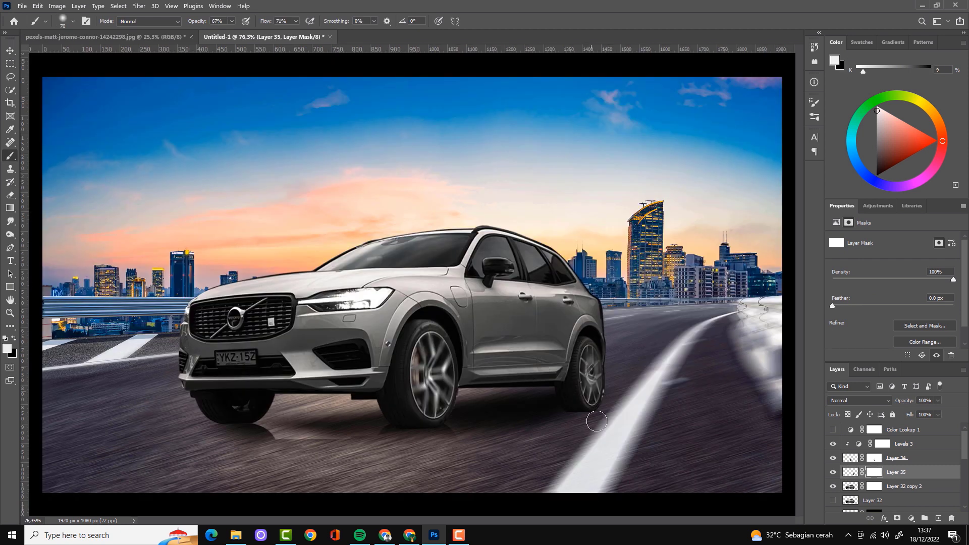
{"action": "scroll", "coordinate": [596, 422], "scroll_direction": "up", "scroll_amount": 3}
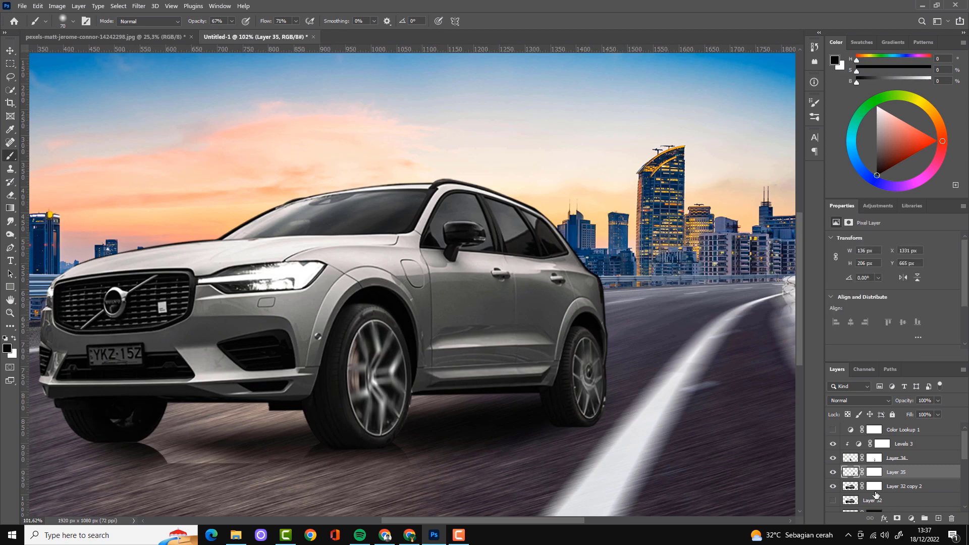
{"action": "left_click", "coordinate": [850, 486]}
{"action": "key", "text": "ctrl+0"}
{"action": "scroll", "coordinate": [356, 290], "scroll_direction": "up", "scroll_amount": 5}
{"action": "key", "text": "p"}
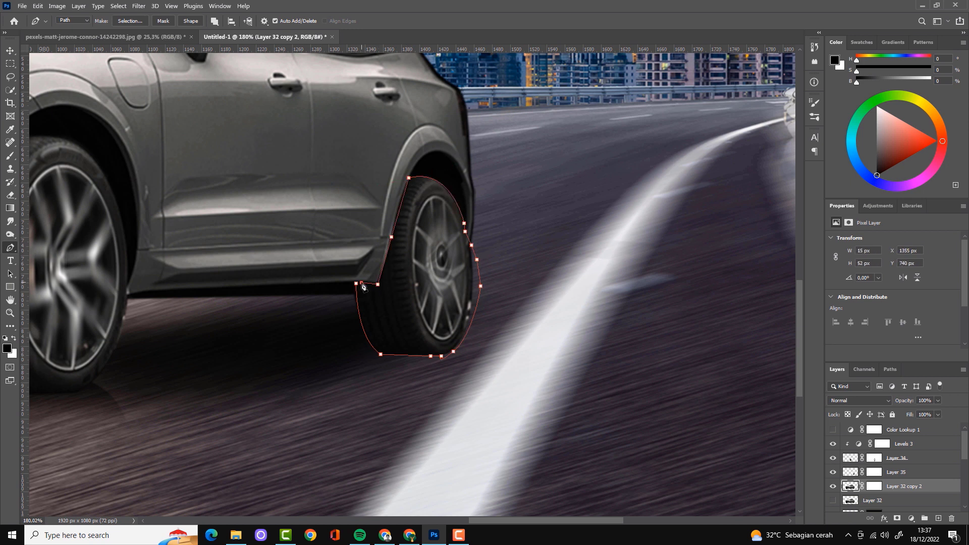
Copy the traced rear tyre to Layer 36 and apply a Path Blur curved along it
{"action": "key", "text": "ctrl+Return"}
{"action": "key", "text": "ctrl+j"}
{"action": "left_click", "coordinate": [139, 5]}
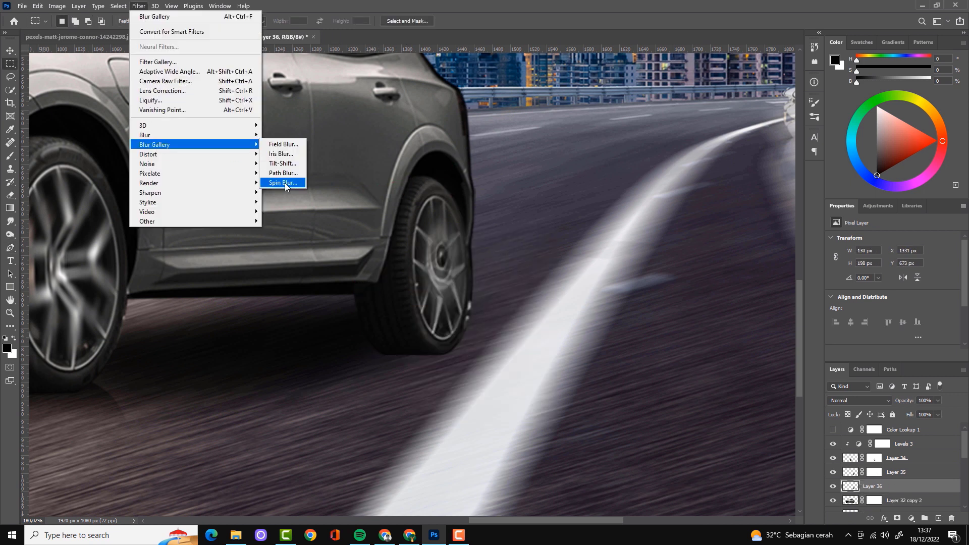
{"action": "left_click", "coordinate": [282, 183]}
{"action": "left_click_drag", "start_coordinate": [418, 375], "coordinate": [392, 358]}
{"action": "left_click_drag", "start_coordinate": [374, 283], "coordinate": [365, 283]}
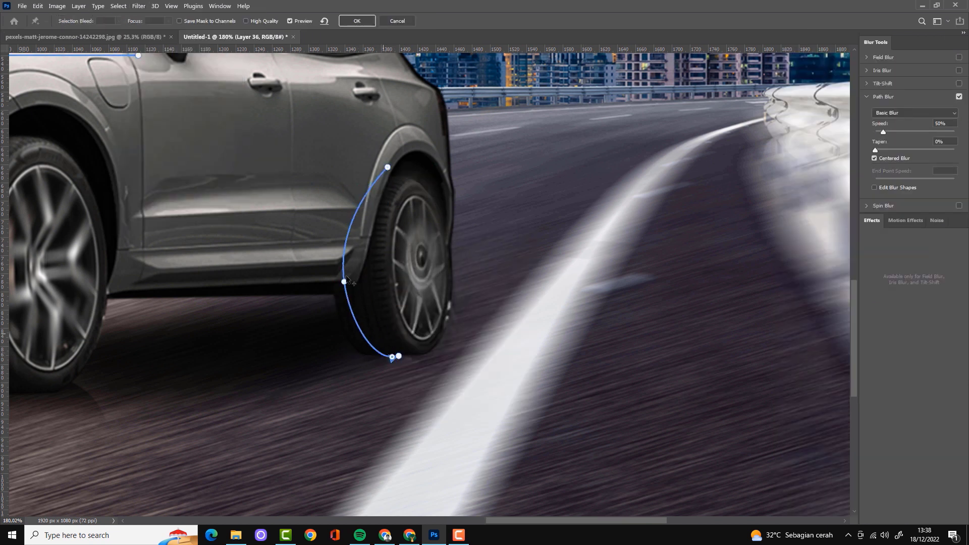
{"action": "left_click_drag", "start_coordinate": [390, 192], "coordinate": [388, 167]}
{"action": "left_click", "coordinate": [357, 21]}
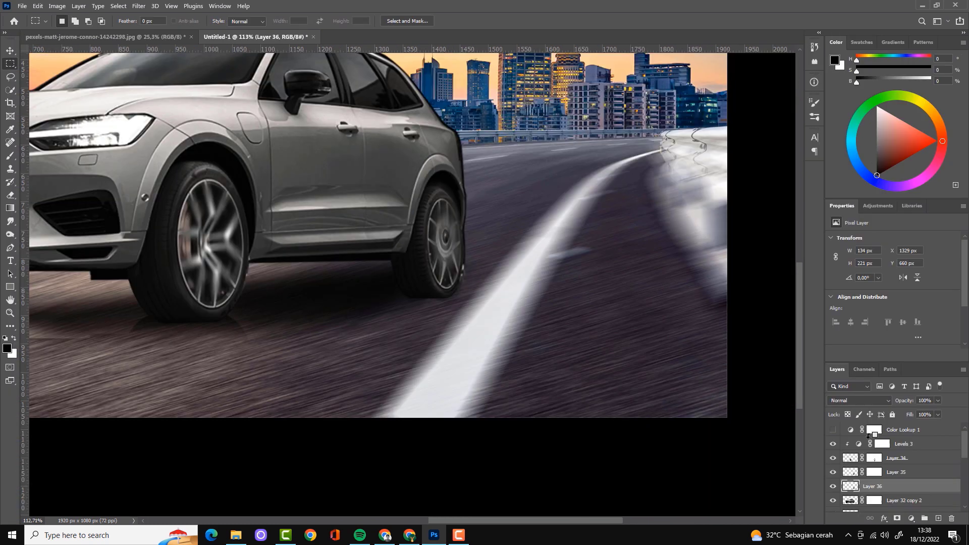
Mask the path-blurred tyre layer and start a new path under the front bumper
{"action": "key", "text": "ctrl+shift+m"}
{"action": "left_click", "coordinate": [11, 157]}
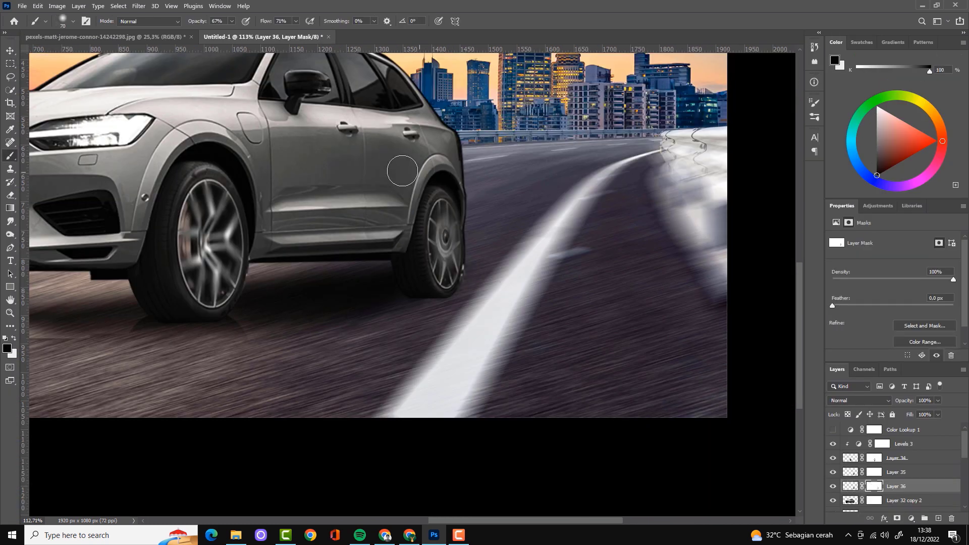
{"action": "scroll", "coordinate": [403, 252], "scroll_direction": "down", "scroll_amount": 2}
{"action": "scroll", "coordinate": [448, 263], "scroll_direction": "down", "scroll_amount": 3}
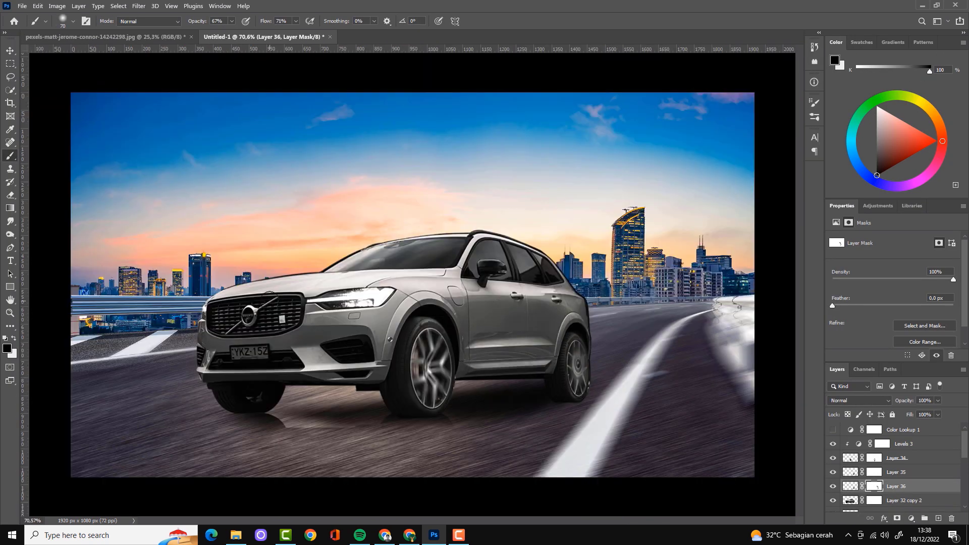
{"action": "key", "text": "p"}
{"action": "key", "text": "alt+bracketleft"}
{"action": "scroll", "coordinate": [191, 404], "scroll_direction": "up", "scroll_amount": 3}
{"action": "left_click", "coordinate": [175, 402]}
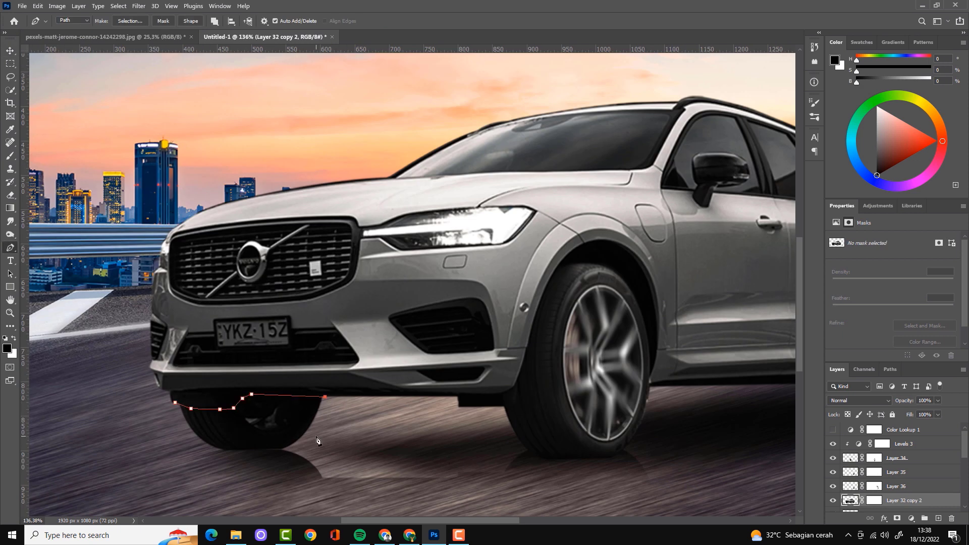
Copy the front tyre to Layer 37 with a curved Path Blur at 76 px end-point speed
{"action": "key", "text": "ctrl+Return"}
{"action": "key", "text": "m"}
{"action": "right_click", "coordinate": [232, 244]}
{"action": "left_click", "coordinate": [263, 316]}
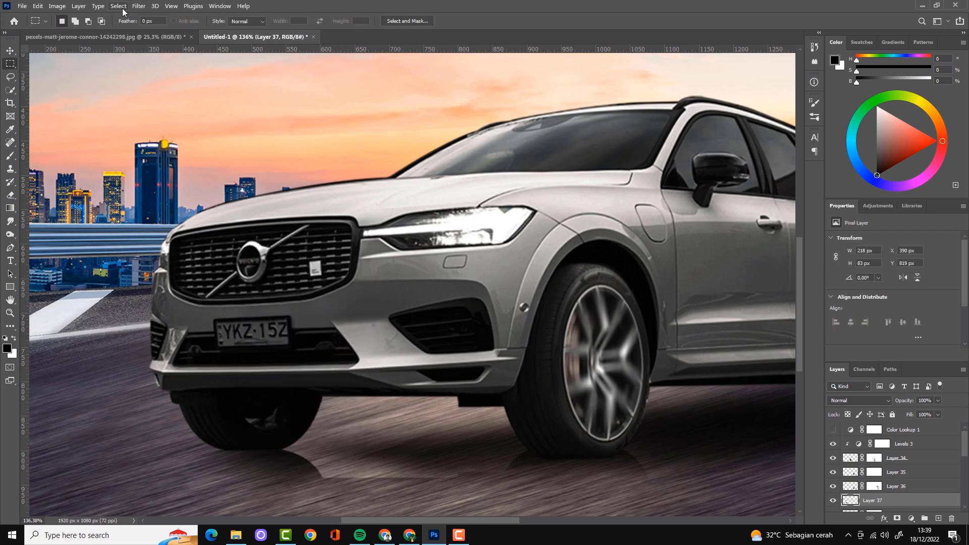
{"action": "left_click", "coordinate": [139, 6]}
{"action": "left_click", "coordinate": [282, 173]}
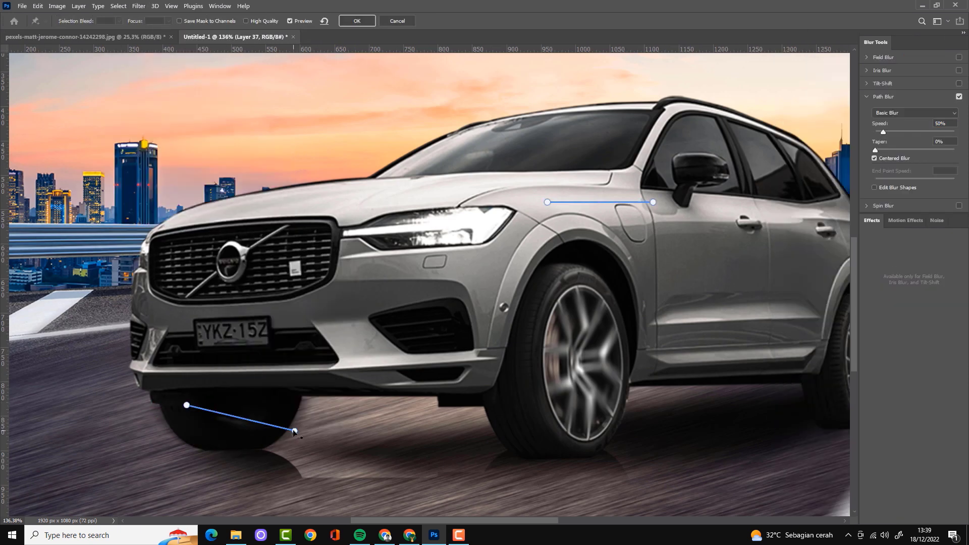
{"action": "left_click_drag", "start_coordinate": [241, 418], "coordinate": [222, 447]}
{"action": "left_click_drag", "start_coordinate": [186, 405], "coordinate": [167, 404]}
{"action": "left_click_drag", "start_coordinate": [295, 431], "coordinate": [279, 432]}
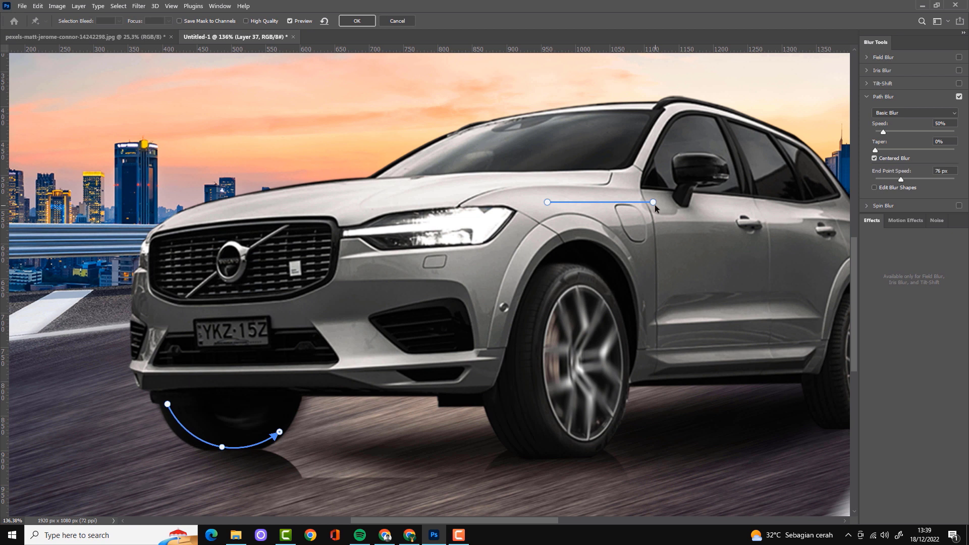
{"action": "key", "text": "Return"}
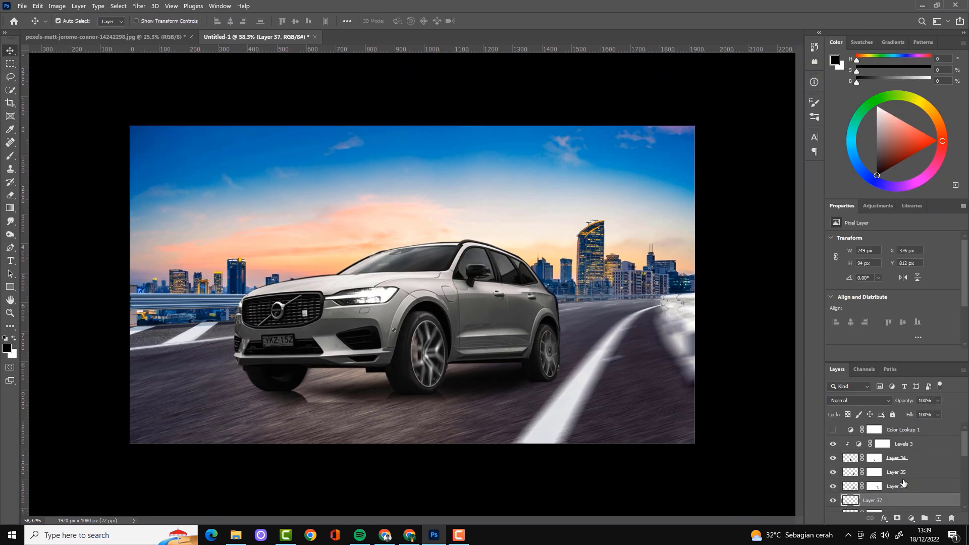
{"action": "key", "text": "alt+bracketleft"}
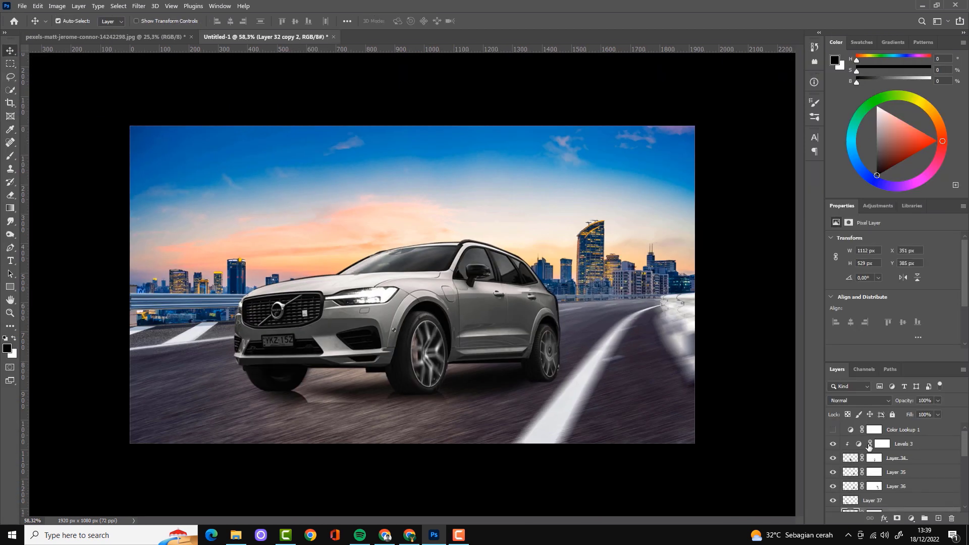
Group the car layers as Car, add a clipped yellow-leaning Color Balance and a Hue/Saturation layer
{"action": "key", "text": "ctrl+g"}
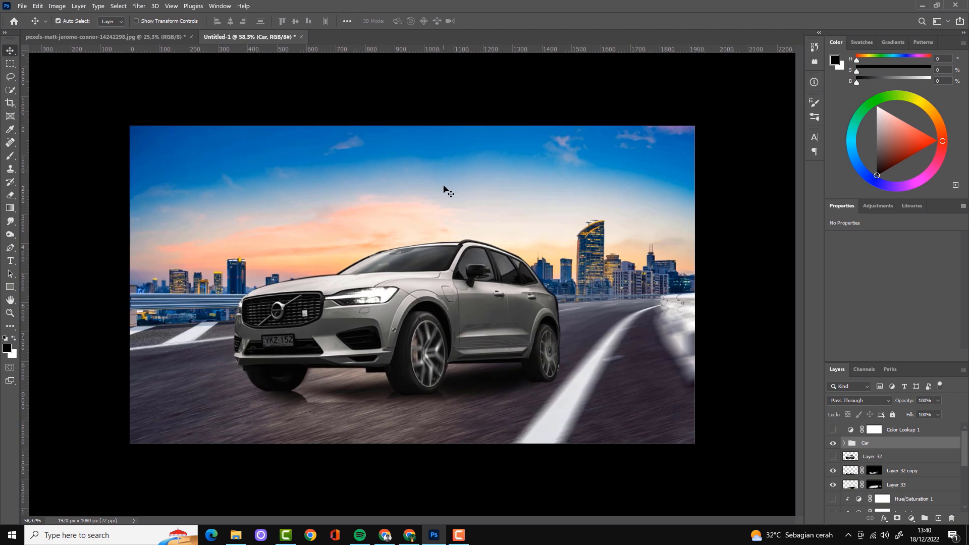
{"action": "left_click", "coordinate": [911, 518]}
{"action": "left_click", "coordinate": [903, 432]}
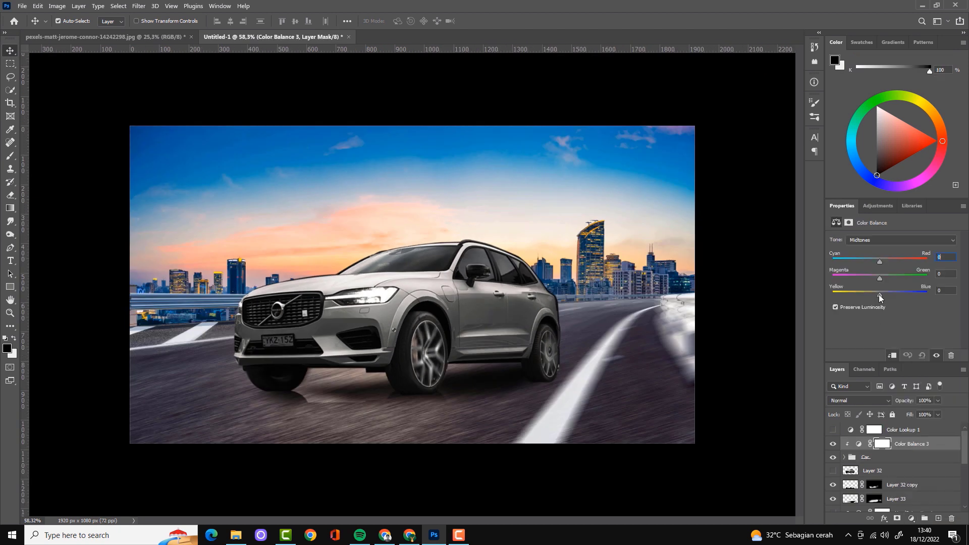
{"action": "left_click_drag", "start_coordinate": [879, 295], "coordinate": [881, 278]}
{"action": "left_click", "coordinate": [874, 241]}
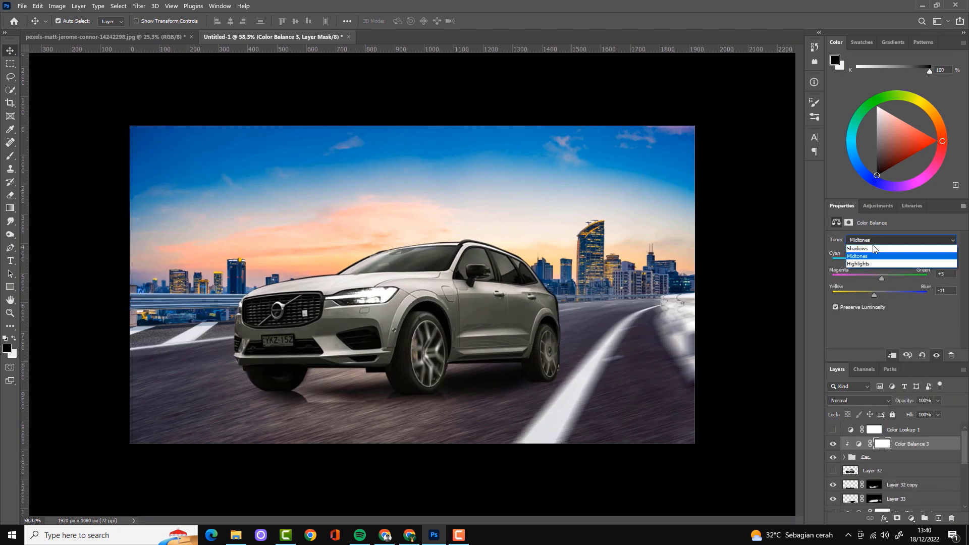
{"action": "left_click", "coordinate": [911, 518]}
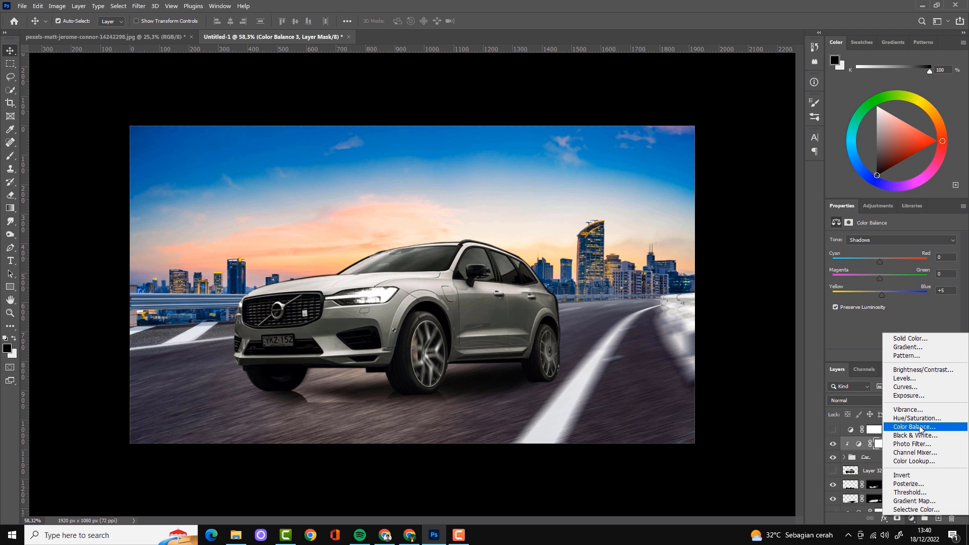
{"action": "left_click", "coordinate": [903, 420]}
Set the tint's lightness to +7 and blend it only into brighter underlying tones
{"action": "left_click_drag", "start_coordinate": [896, 316], "coordinate": [897, 316]}
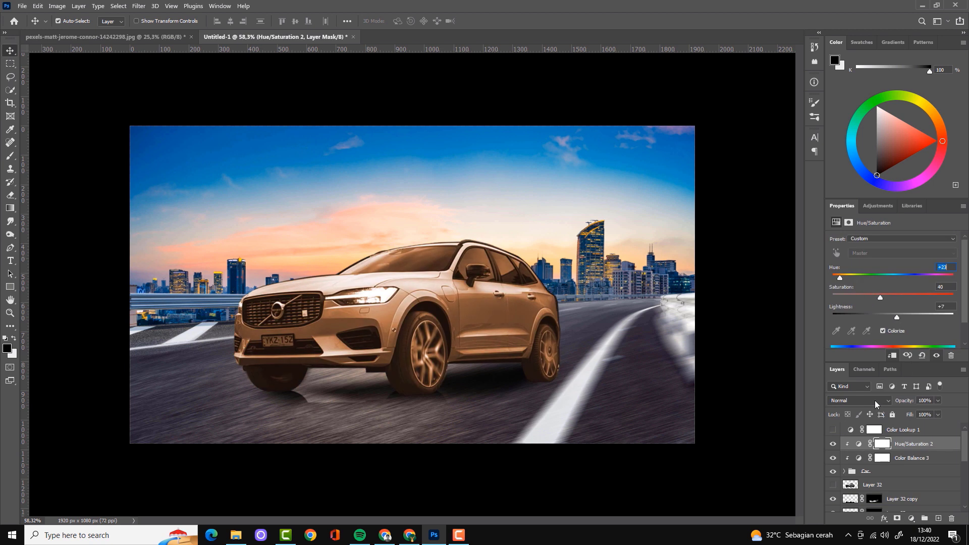
{"action": "left_click", "coordinate": [874, 400]}
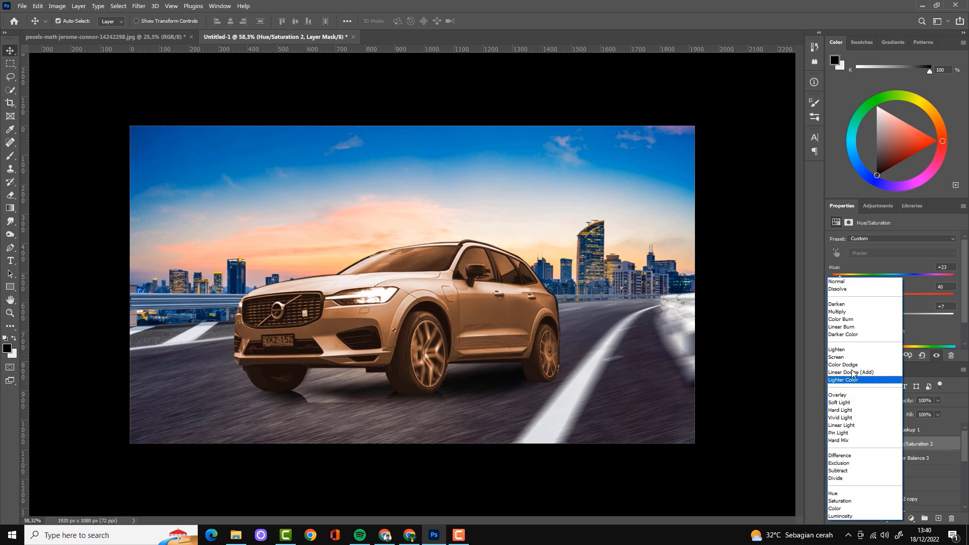
{"action": "left_click", "coordinate": [836, 281]}
{"action": "double_click", "coordinate": [943, 443]}
{"action": "left_click_drag", "start_coordinate": [711, 434], "coordinate": [730, 435]}
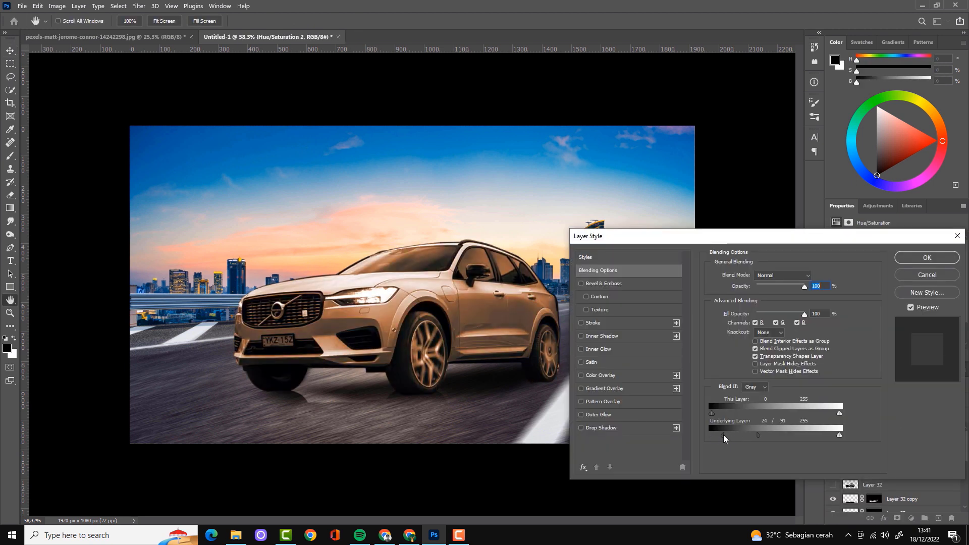
{"action": "left_click", "coordinate": [926, 257]}
Invert the Hue/Saturation mask to black and paint the tint back onto the car's upper side
{"action": "left_click", "coordinate": [881, 443]}
{"action": "key", "text": "ctrl+i"}
{"action": "key", "text": "b"}
{"action": "key", "text": "x"}
{"action": "left_click", "coordinate": [296, 21]}
{"action": "left_click_drag", "start_coordinate": [296, 33], "coordinate": [299, 32]}
{"action": "key", "text": "8"}
{"action": "key", "text": "4"}
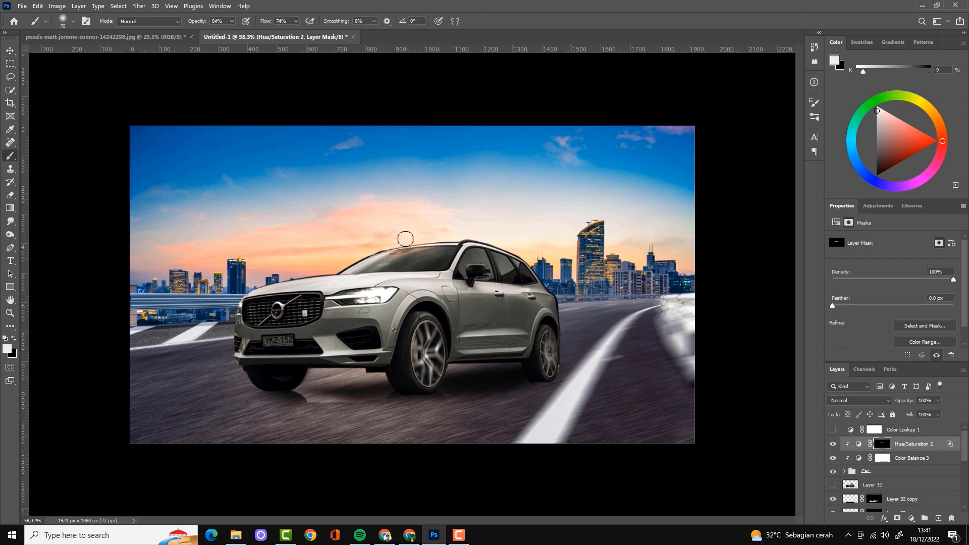
{"action": "key", "text": "bracketright"}
{"action": "key", "text": "bracketright"}
{"action": "key", "text": "bracketright"}
{"action": "left_click_drag", "start_coordinate": [293, 268], "coordinate": [223, 331]}
{"action": "key", "text": "x"}
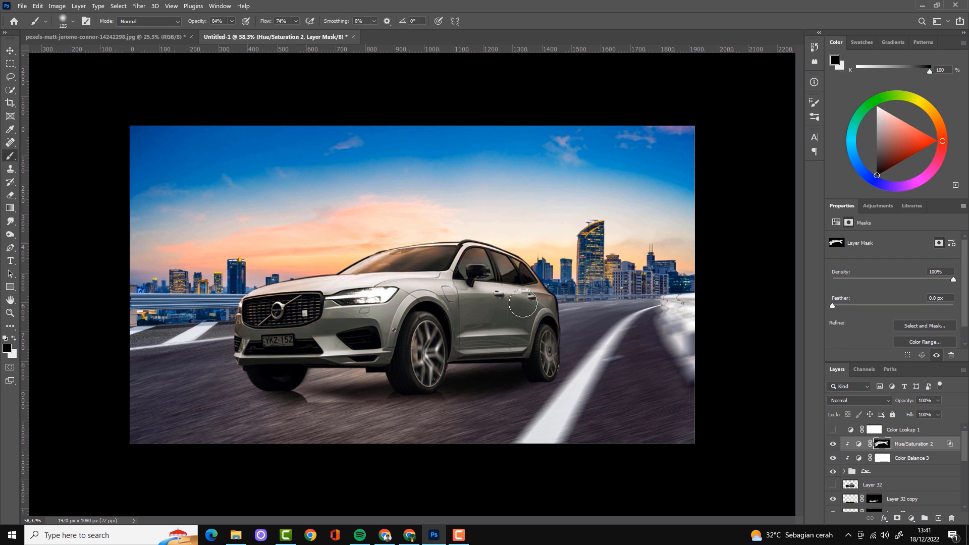
Select the layer above which the warm glow will be added
{"action": "scroll", "coordinate": [888, 469], "scroll_direction": "down", "scroll_amount": 2}
{"action": "left_click", "coordinate": [888, 476]}
{"action": "left_click", "coordinate": [911, 518]}
Add an orange Solid Color fill in Linear Dodge (Add) mode and invert its mask to black
{"action": "left_click", "coordinate": [910, 341]}
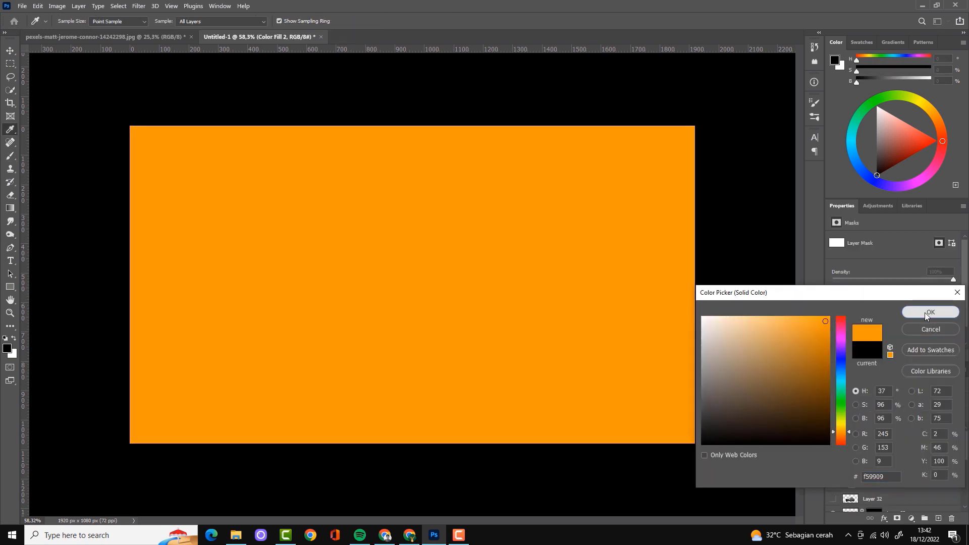
{"action": "left_click", "coordinate": [924, 312]}
{"action": "left_click", "coordinate": [857, 400]}
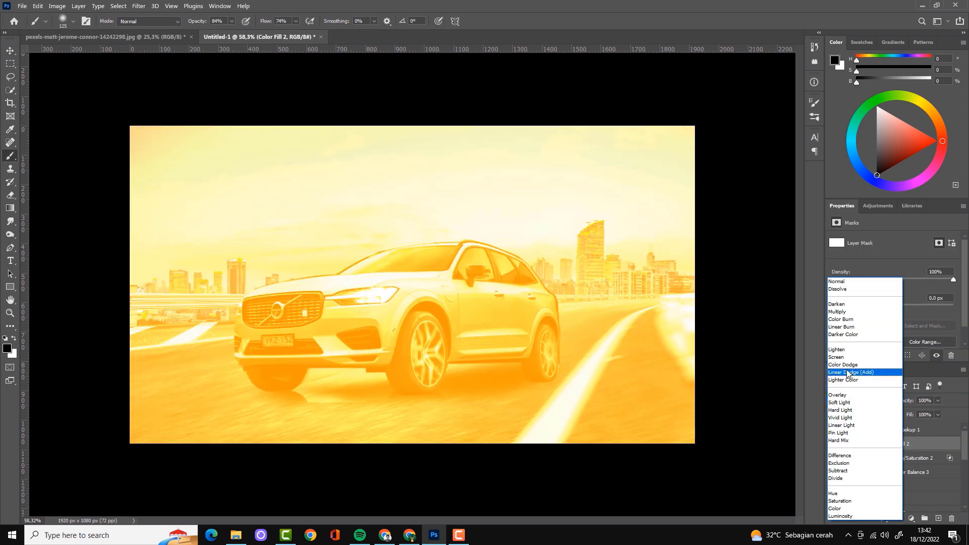
{"action": "left_click", "coordinate": [848, 372]}
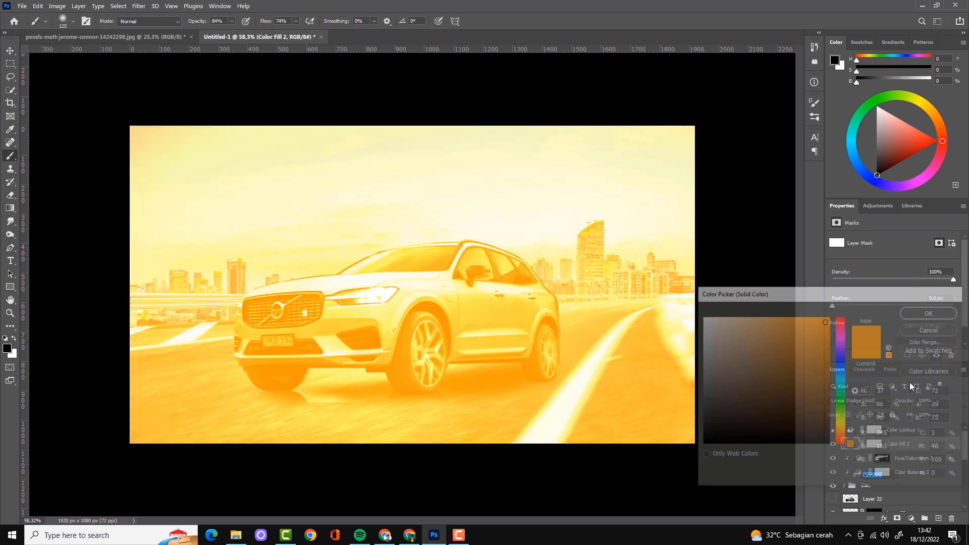
{"action": "key", "text": "ctrl+i"}
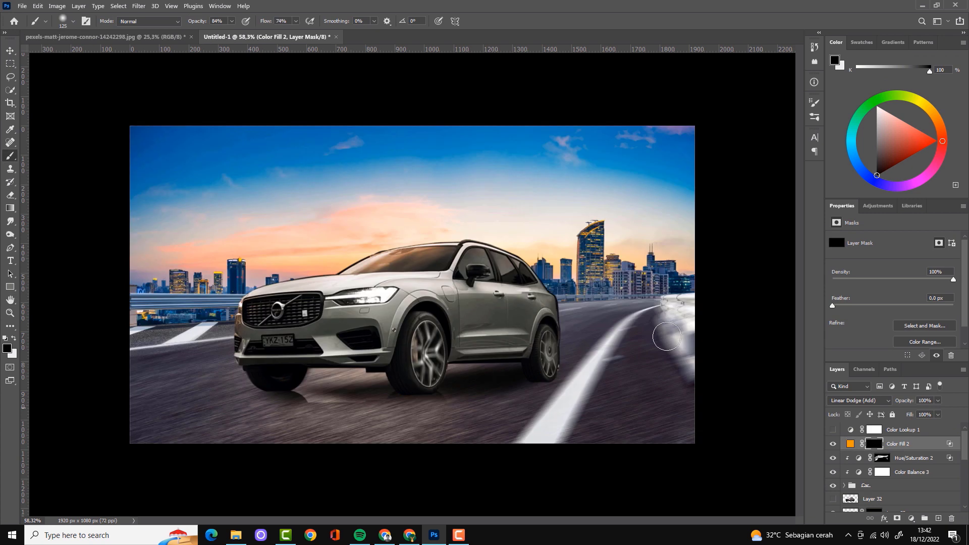
Paint the glow in at 30% opacity, 23% flow over the skyline, horizon, road and car
{"action": "left_click_drag", "start_coordinate": [196, 21], "coordinate": [170, 20]}
{"action": "left_click_drag", "start_coordinate": [266, 21], "coordinate": [241, 21]}
{"action": "left_click", "coordinate": [14, 338]}
{"action": "key", "text": "bracketright"}
{"action": "key", "text": "bracketright"}
{"action": "key", "text": "bracketright"}
{"action": "left_click_drag", "start_coordinate": [262, 278], "coordinate": [656, 272]}
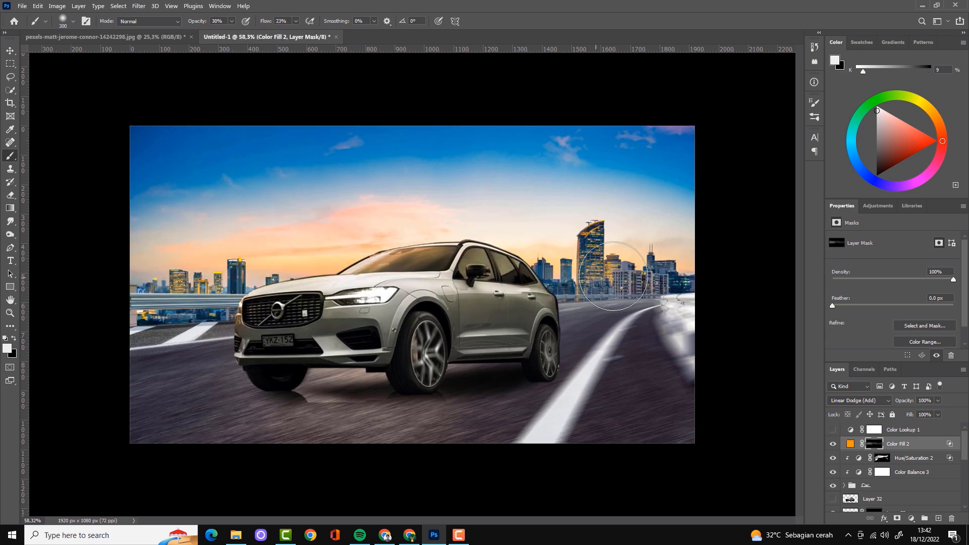
{"action": "left_click_drag", "start_coordinate": [167, 343], "coordinate": [271, 346]}
{"action": "left_click_drag", "start_coordinate": [580, 302], "coordinate": [595, 317]}
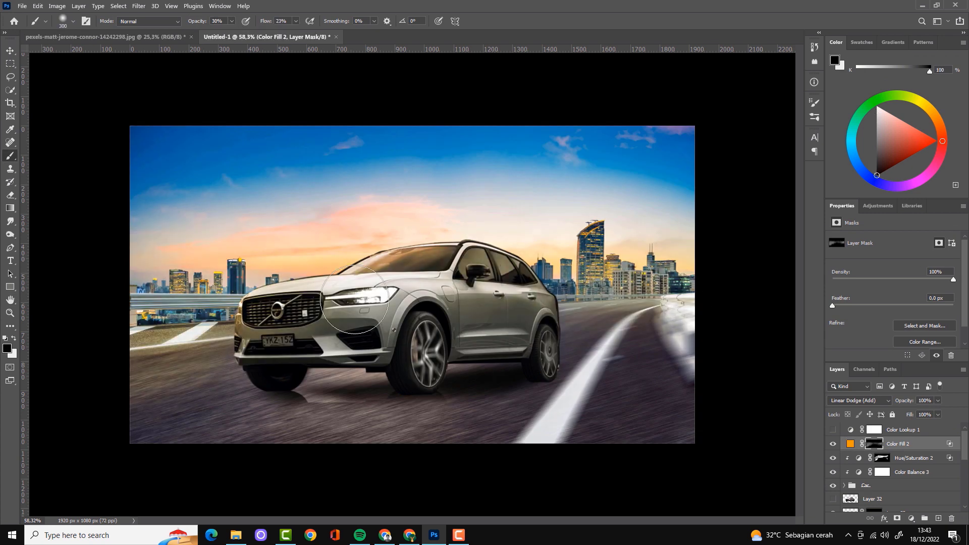
{"action": "key", "text": "x"}
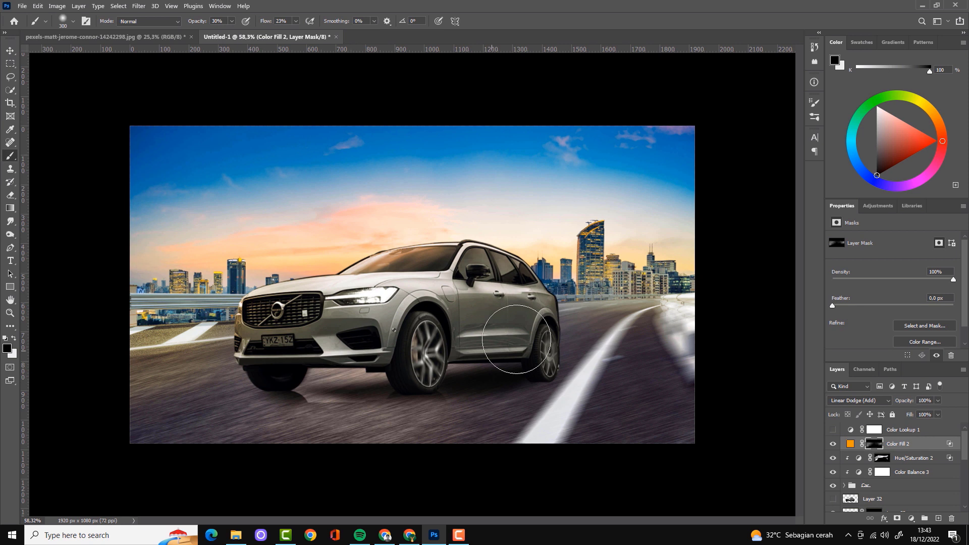
{"action": "scroll", "coordinate": [543, 333], "scroll_direction": "down", "scroll_amount": 2}
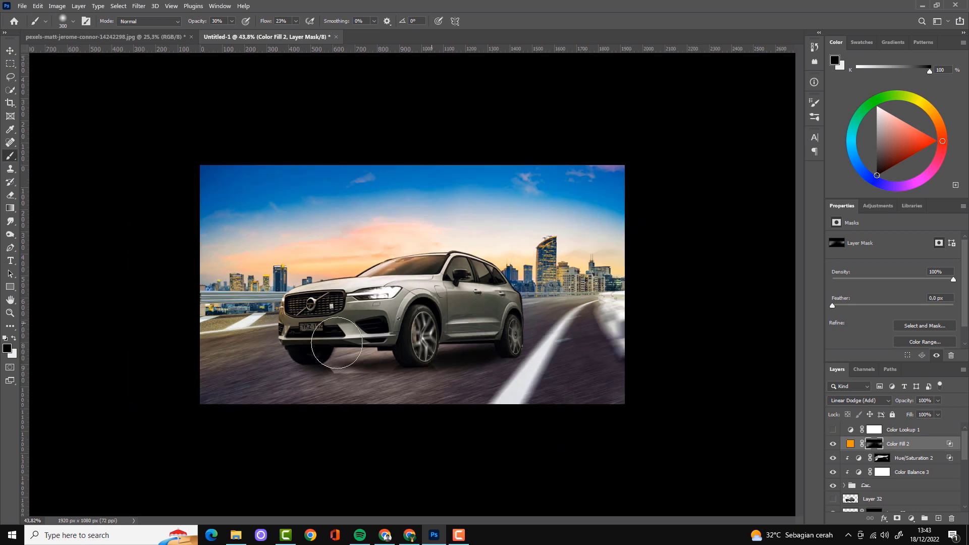
Add a Color Lookup 2 layer using FallColors at 59% opacity
{"action": "left_click", "coordinate": [911, 518]}
{"action": "left_click", "coordinate": [903, 473]}
{"action": "left_click", "coordinate": [877, 243]}
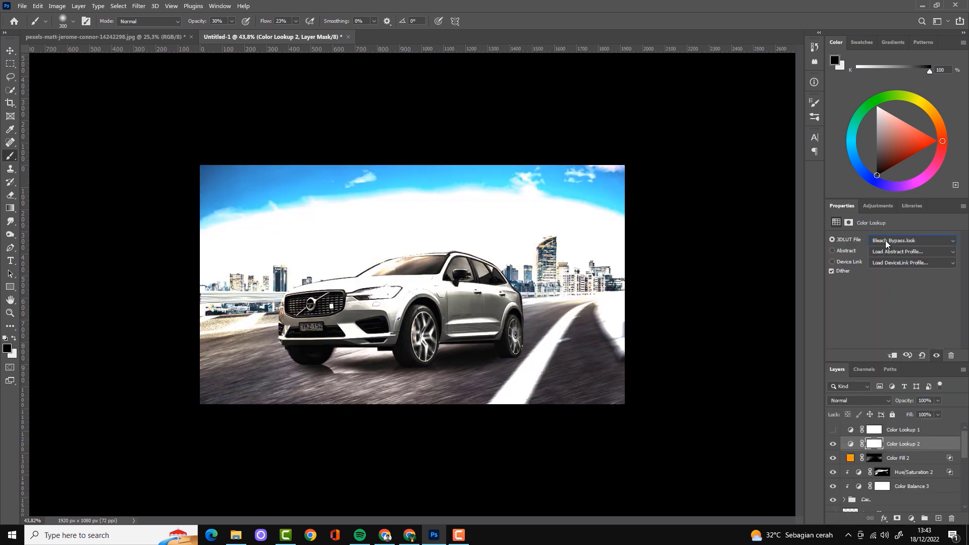
{"action": "key", "text": "Up"}
{"action": "key", "text": "Up"}
{"action": "left_click_drag", "start_coordinate": [937, 400], "coordinate": [919, 413]}
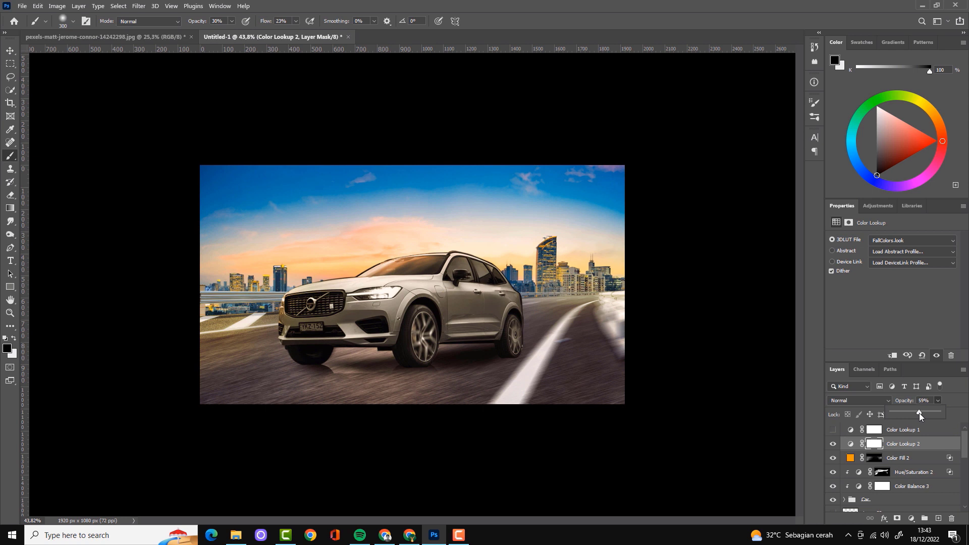
Add a Color Balance 4 layer on the shadows, then stamp all visible layers into Layer 38
{"action": "left_click", "coordinate": [911, 518]}
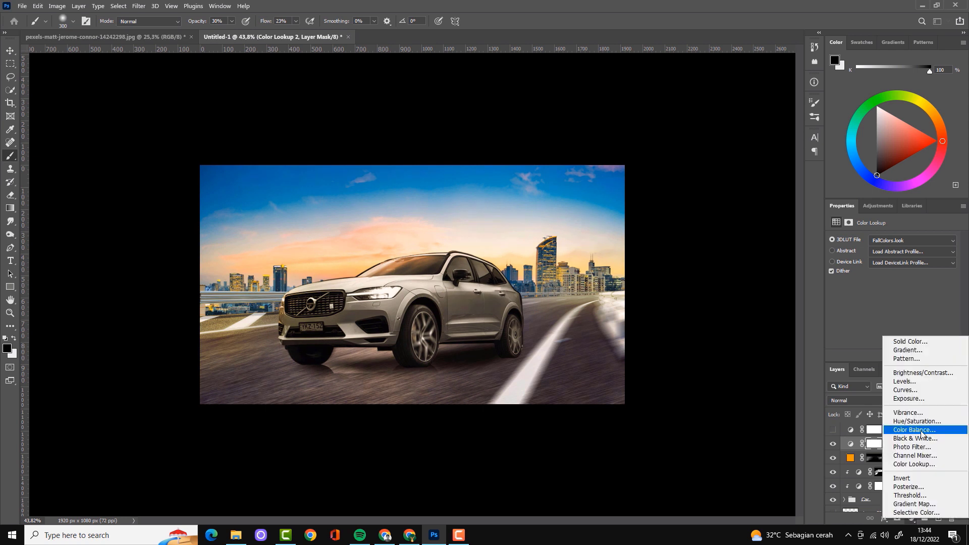
{"action": "left_click", "coordinate": [903, 435]}
{"action": "left_click", "coordinate": [888, 240]}
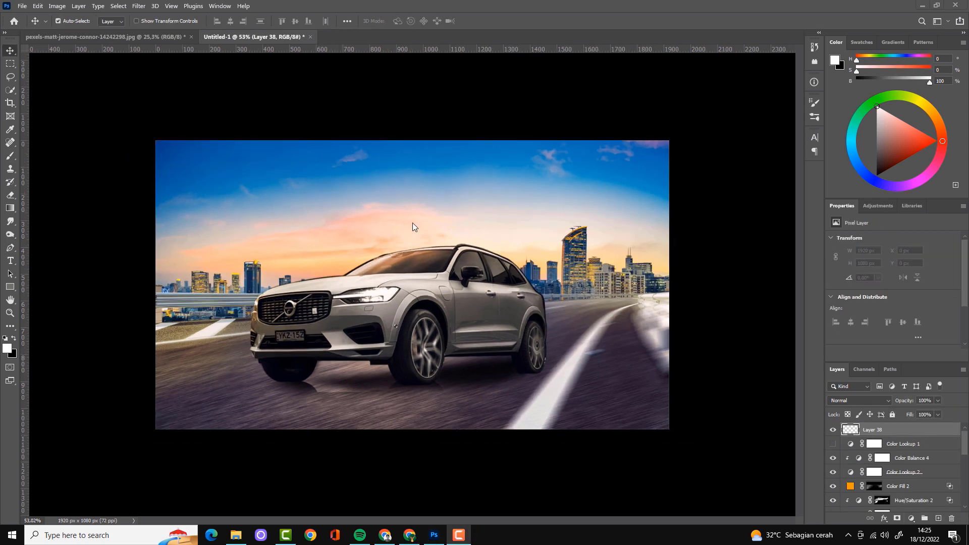
{"action": "scroll", "coordinate": [416, 230], "scroll_direction": "up", "scroll_amount": 1}
{"action": "scroll", "coordinate": [435, 241], "scroll_direction": "down", "scroll_amount": 2}
{"action": "scroll", "coordinate": [434, 241], "scroll_direction": "down", "scroll_amount": 1}
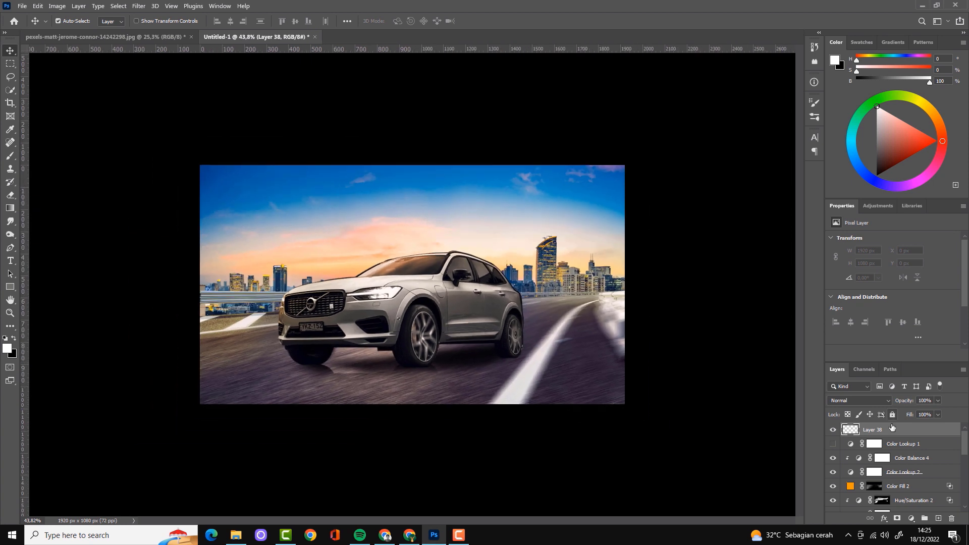
{"action": "key", "text": "ctrl+shift+alt+e"}
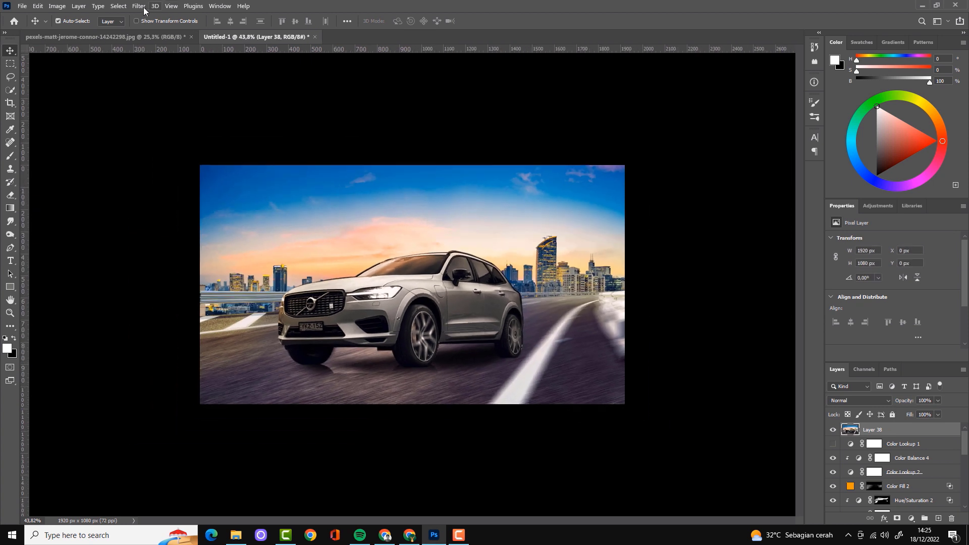
Open Camera Raw on Layer 38 and adjust temperature, Exposure -0.10, Shadows +10 and texture
{"action": "left_click", "coordinate": [144, 9]}
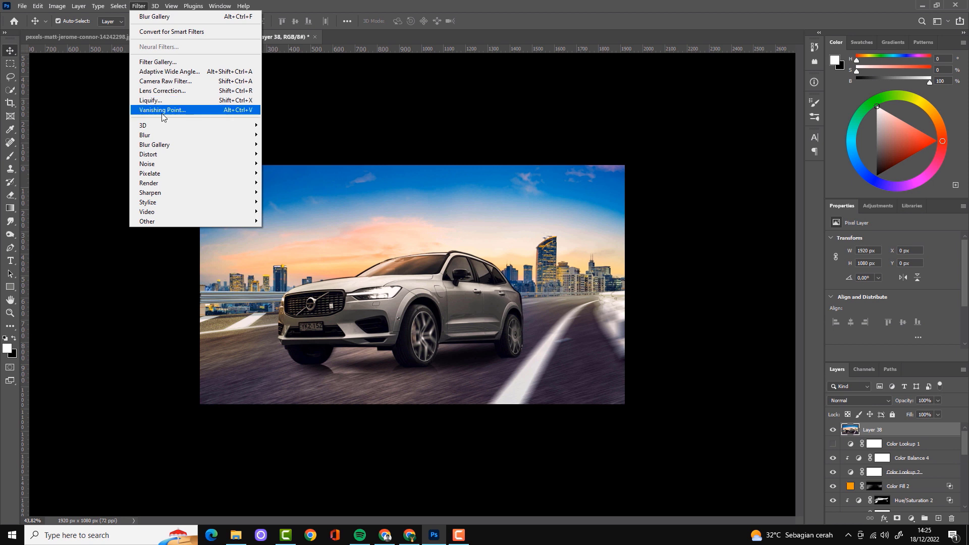
{"action": "left_click", "coordinate": [167, 82]}
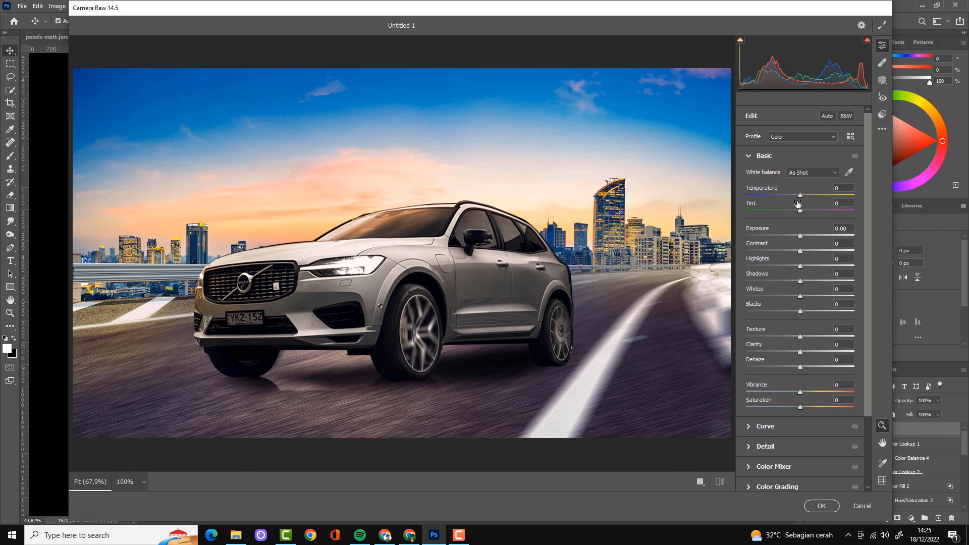
{"action": "mouse_move", "coordinate": [806, 195]}
{"action": "left_mouse_down"}
{"action": "mouse_move", "coordinate": [803, 207]}
{"action": "mouse_move", "coordinate": [803, 198]}
{"action": "left_mouse_up"}
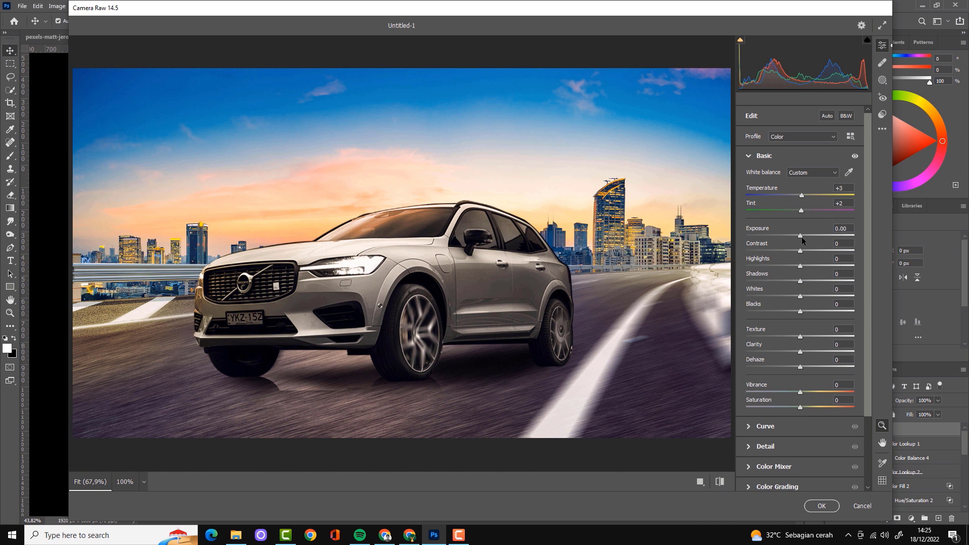
{"action": "left_click_drag", "start_coordinate": [801, 235], "coordinate": [816, 270]}
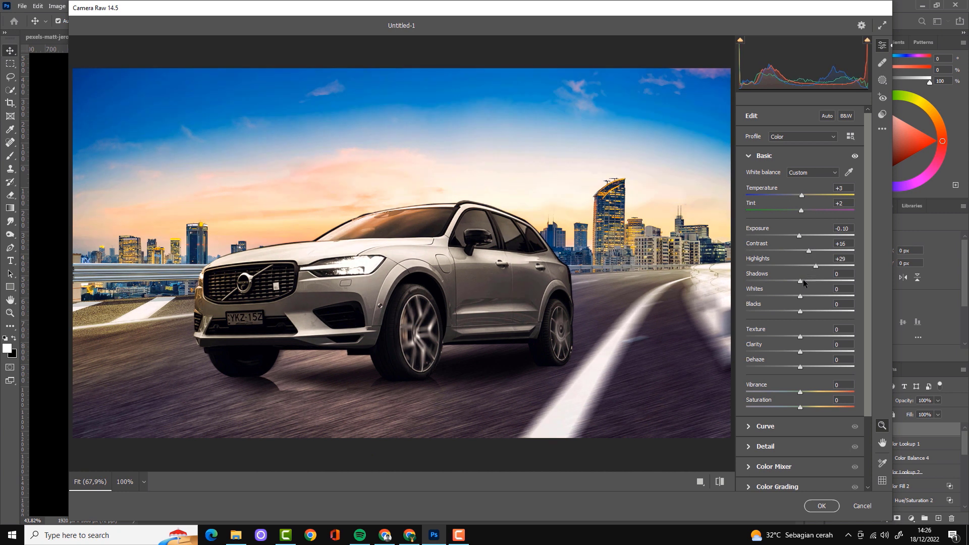
{"action": "mouse_move", "coordinate": [799, 281]}
{"action": "left_mouse_down"}
{"action": "mouse_move", "coordinate": [790, 296]}
{"action": "mouse_move", "coordinate": [805, 311]}
{"action": "left_mouse_up"}
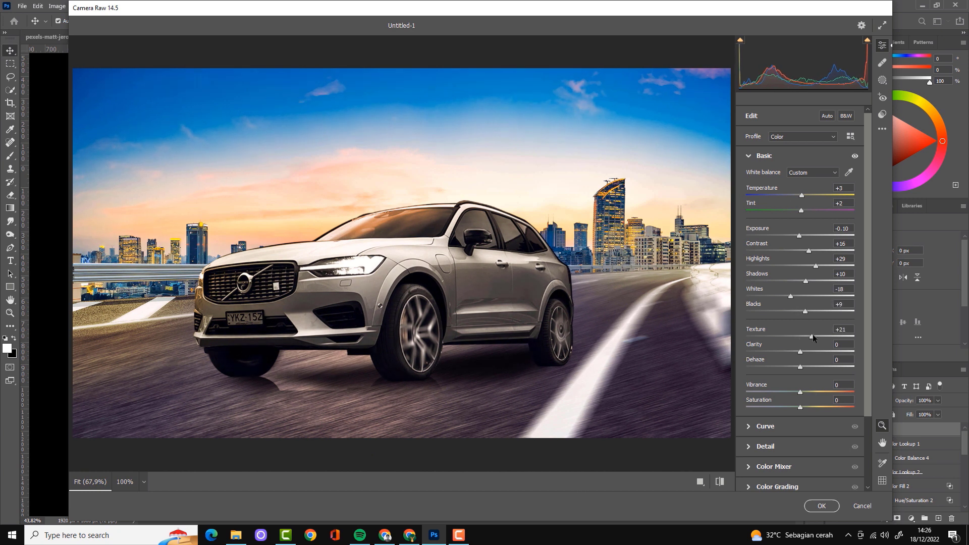
{"action": "mouse_move", "coordinate": [800, 351]}
{"action": "left_mouse_down"}
{"action": "mouse_move", "coordinate": [814, 351]}
{"action": "mouse_move", "coordinate": [803, 350]}
{"action": "mouse_move", "coordinate": [809, 367]}
{"action": "left_mouse_up"}
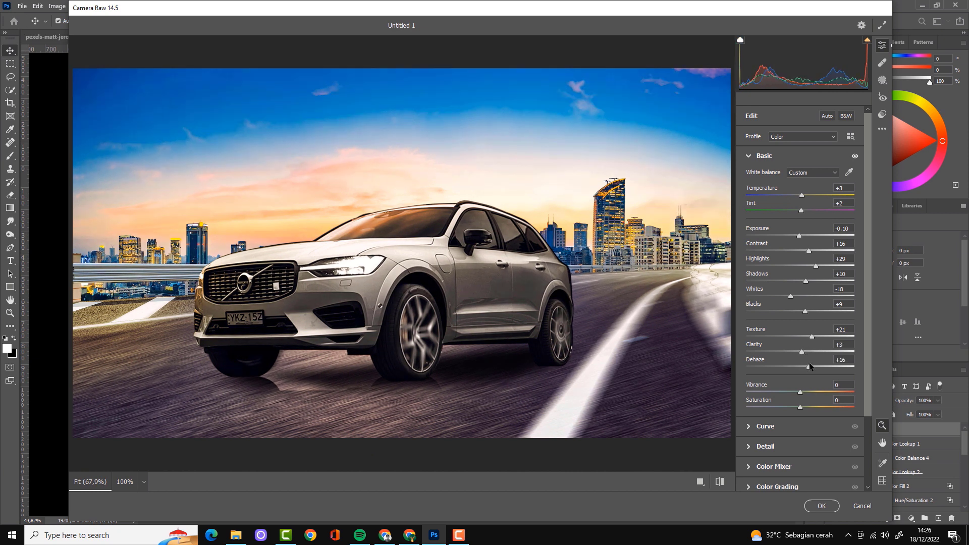
{"action": "scroll", "coordinate": [810, 365], "scroll_direction": "down", "scroll_amount": 3}
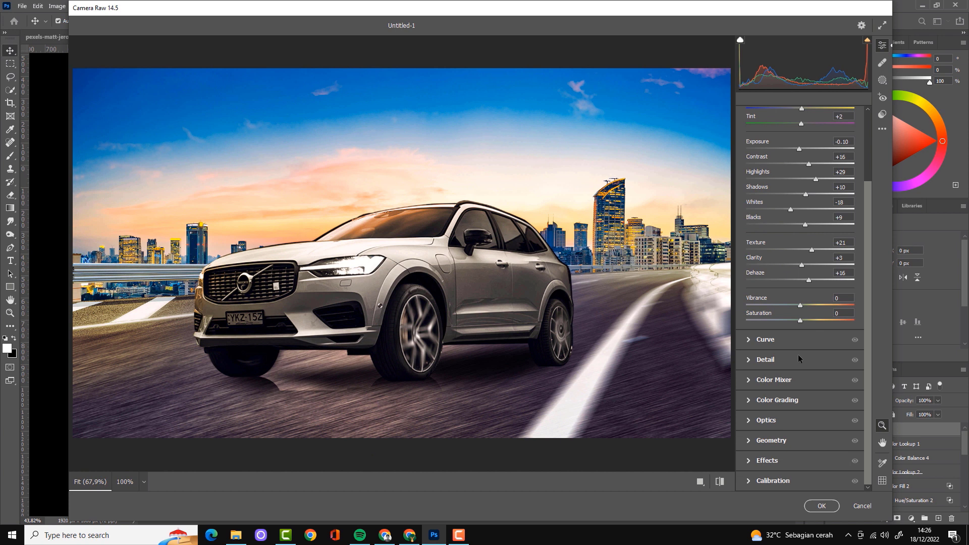
Shape the tone curve: raise the black point, darken midtones, brighten the white point
{"action": "left_click", "coordinate": [752, 342]}
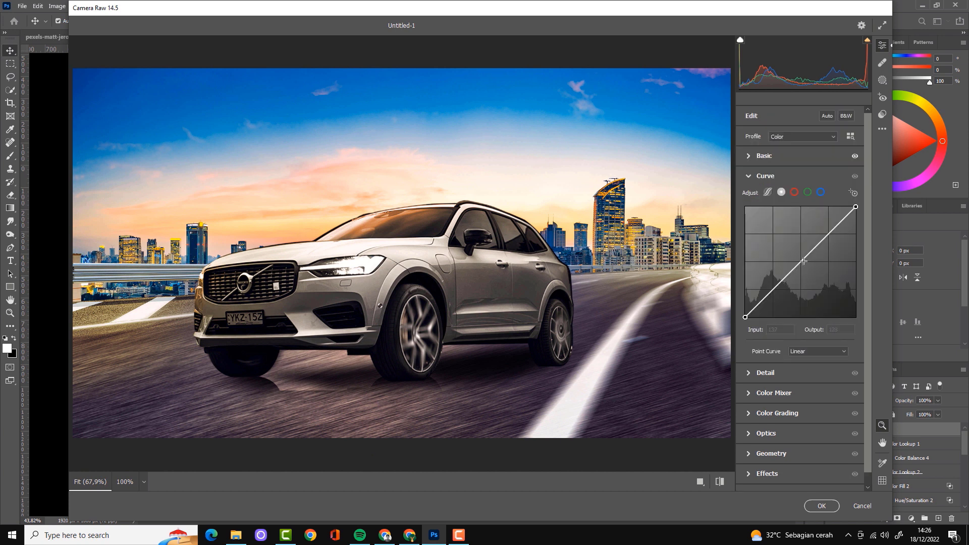
{"action": "left_click_drag", "start_coordinate": [744, 317], "coordinate": [748, 317]}
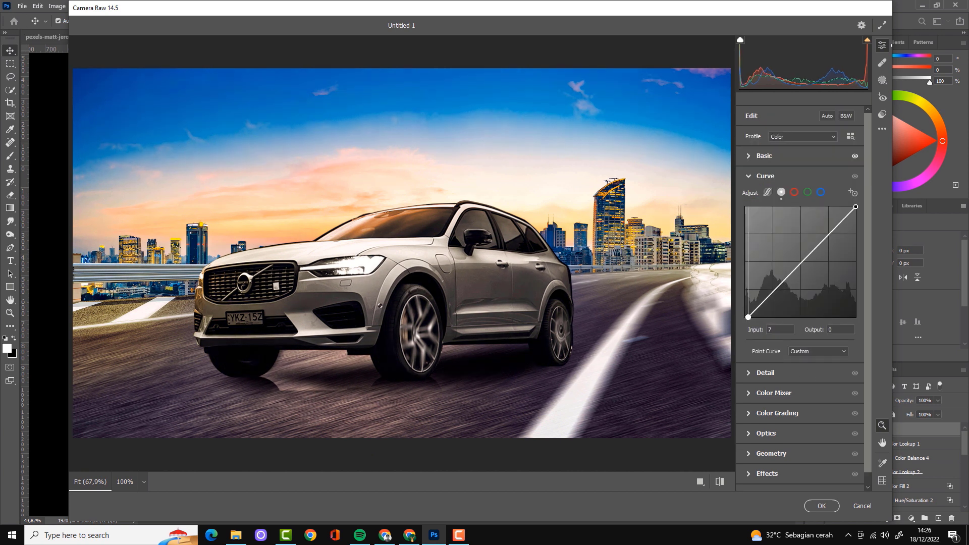
{"action": "left_click_drag", "start_coordinate": [801, 261], "coordinate": [801, 263]}
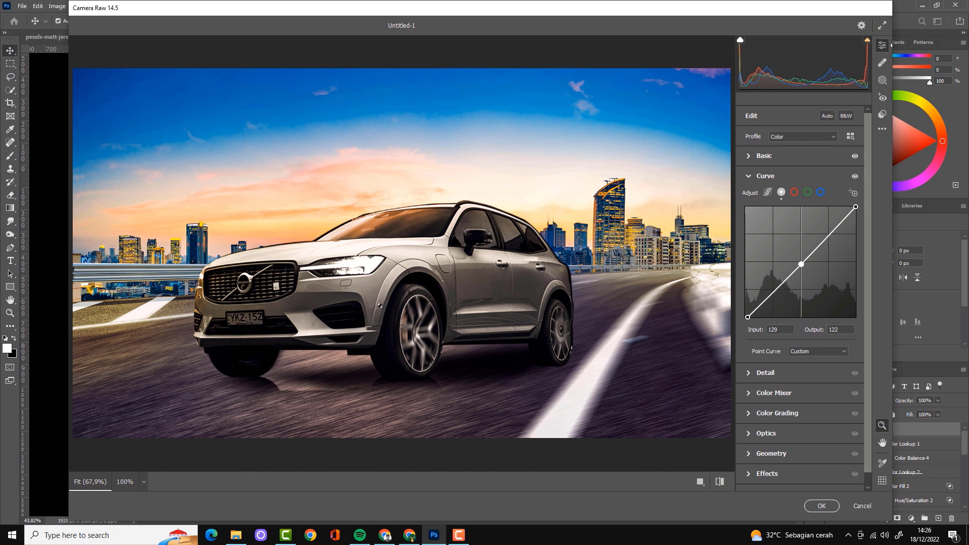
{"action": "left_click_drag", "start_coordinate": [855, 207], "coordinate": [851, 207]}
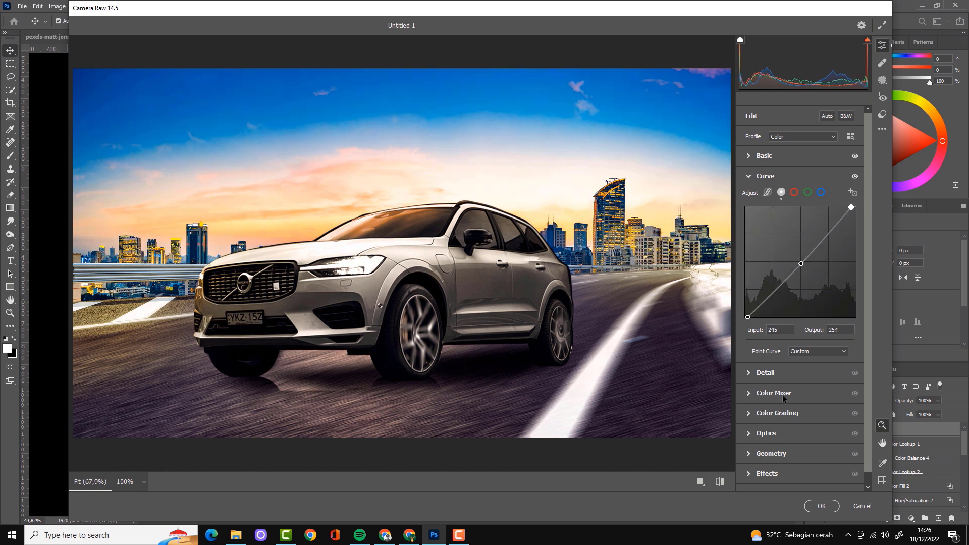
Color-grade the midtones toward orange and the shadows and highlights toward red
{"action": "left_click", "coordinate": [750, 414]}
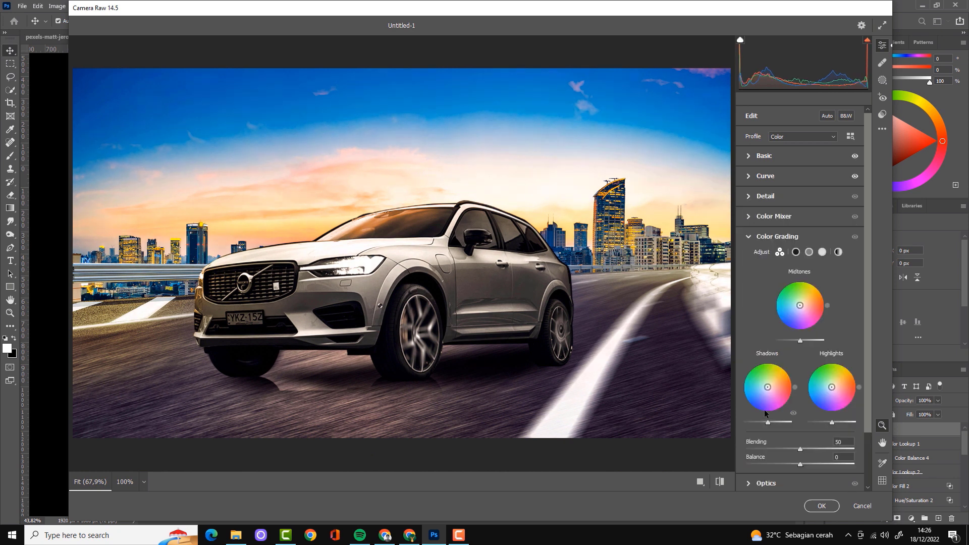
{"action": "left_click", "coordinate": [810, 311]}
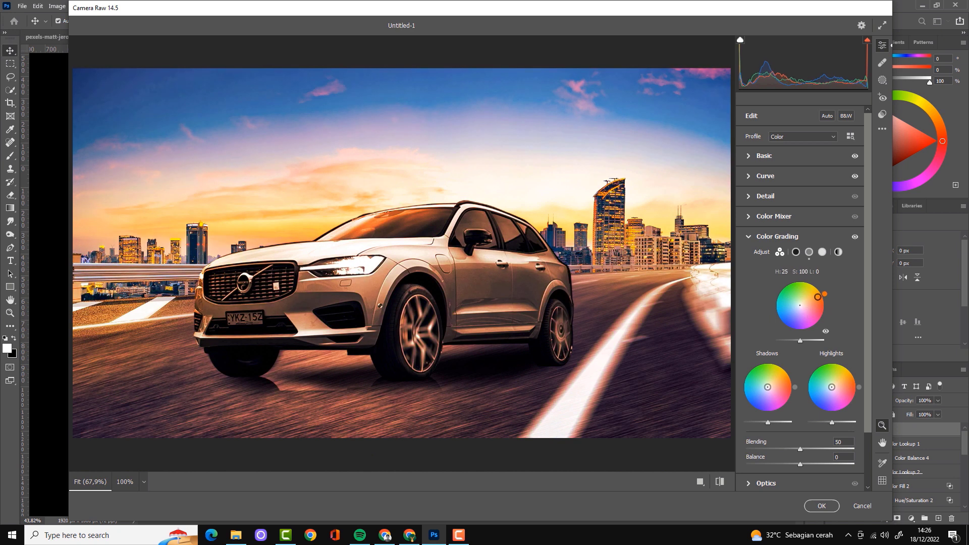
{"action": "mouse_move", "coordinate": [826, 312]}
{"action": "left_mouse_down"}
{"action": "mouse_move", "coordinate": [823, 291]}
{"action": "mouse_move", "coordinate": [806, 302]}
{"action": "left_mouse_up"}
{"action": "mouse_move", "coordinate": [767, 387]}
{"action": "left_mouse_down"}
{"action": "mouse_move", "coordinate": [786, 387]}
{"action": "mouse_move", "coordinate": [753, 400]}
{"action": "mouse_move", "coordinate": [765, 390]}
{"action": "left_mouse_up"}
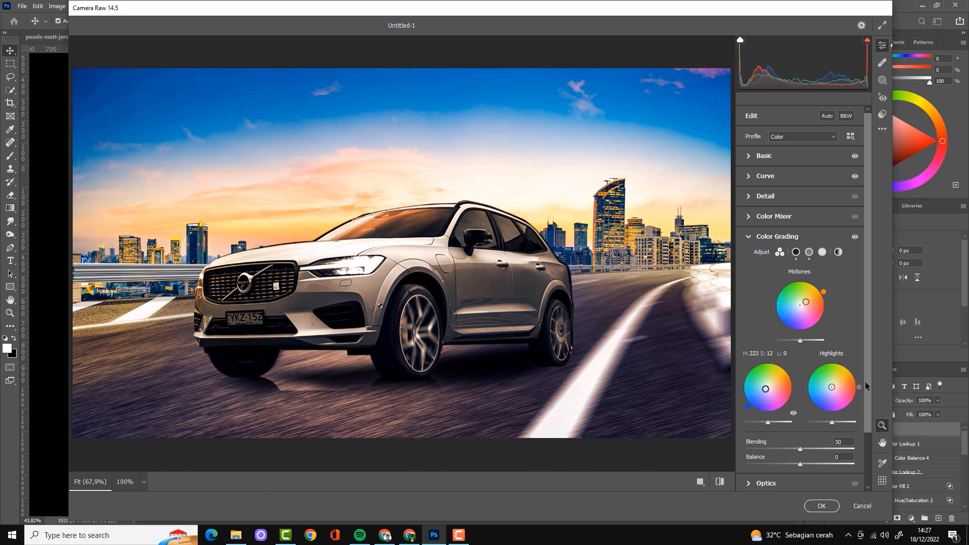
{"action": "mouse_move", "coordinate": [866, 386]}
{"action": "left_mouse_down"}
{"action": "mouse_move", "coordinate": [817, 412]}
{"action": "mouse_move", "coordinate": [828, 391]}
{"action": "mouse_move", "coordinate": [802, 362]}
{"action": "mouse_move", "coordinate": [825, 348]}
{"action": "mouse_move", "coordinate": [831, 364]}
{"action": "mouse_move", "coordinate": [850, 368]}
{"action": "mouse_move", "coordinate": [833, 385]}
{"action": "left_mouse_up"}
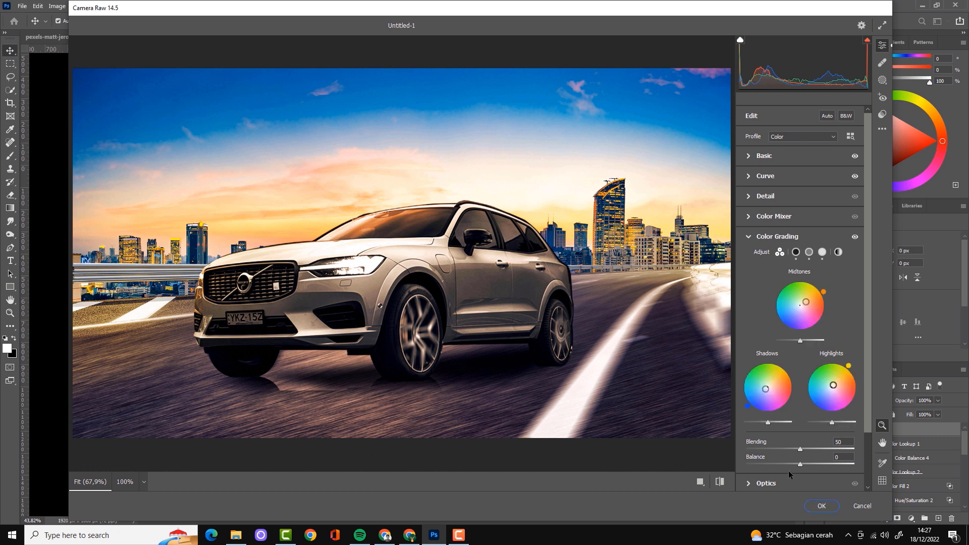
Add a -10 vignette and apply the Camera Raw filter
{"action": "scroll", "coordinate": [768, 446], "scroll_direction": "down", "scroll_amount": 3}
{"action": "left_click", "coordinate": [749, 419]}
{"action": "left_click", "coordinate": [748, 367]}
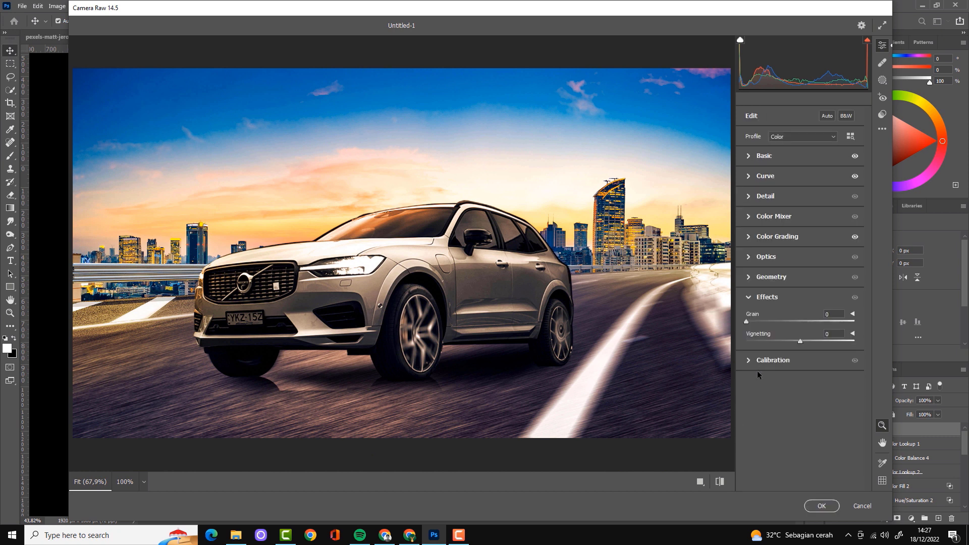
{"action": "left_click_drag", "start_coordinate": [780, 341], "coordinate": [794, 341]}
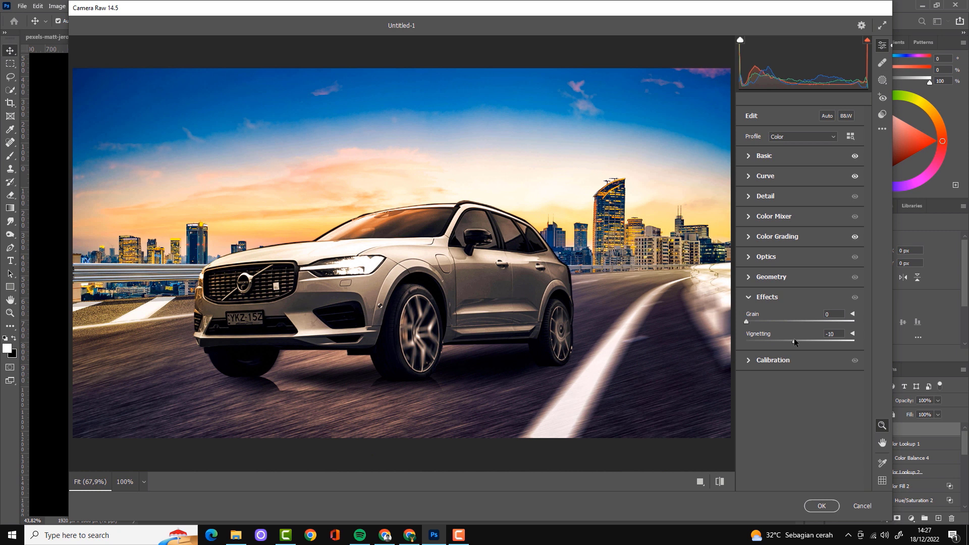
{"action": "left_click", "coordinate": [822, 506]}
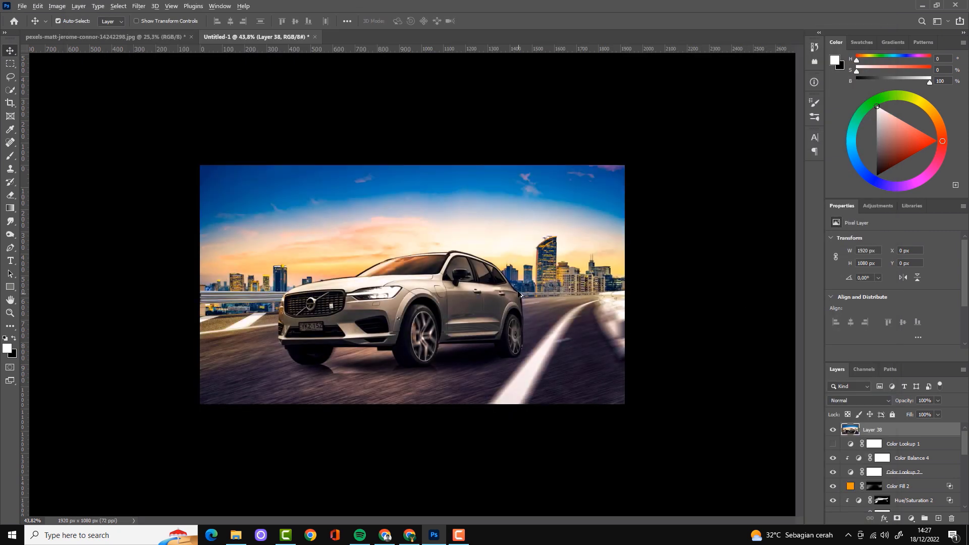
On a new Layer 39, paint a soft white glow across the upper-left sky
{"action": "scroll", "coordinate": [583, 302], "scroll_direction": "up", "scroll_amount": 1}
{"action": "scroll", "coordinate": [697, 273], "scroll_direction": "down", "scroll_amount": 4}
{"action": "scroll", "coordinate": [696, 272], "scroll_direction": "up", "scroll_amount": 4}
{"action": "scroll", "coordinate": [691, 275], "scroll_direction": "up", "scroll_amount": 1}
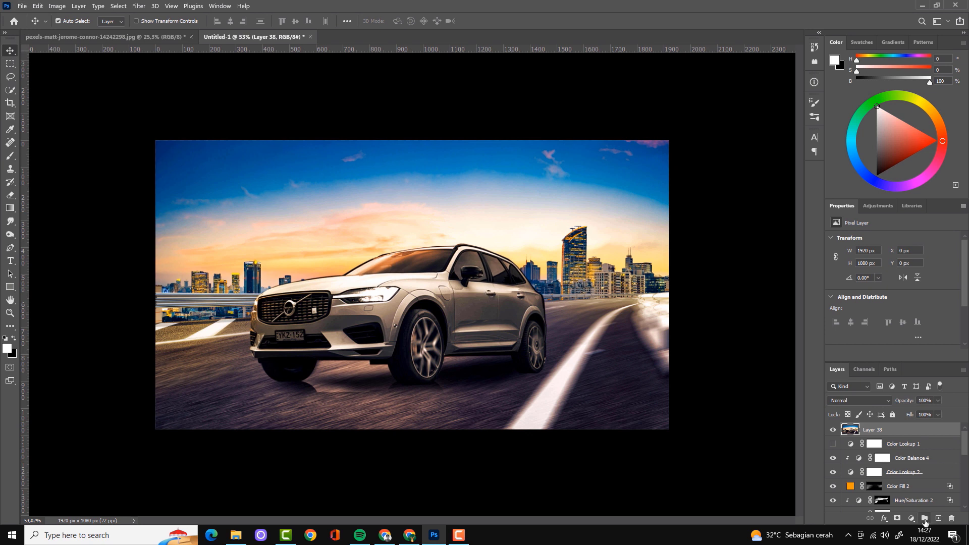
{"action": "left_click", "coordinate": [937, 519]}
{"action": "left_click", "coordinate": [10, 155]}
{"action": "right_click", "coordinate": [327, 221]}
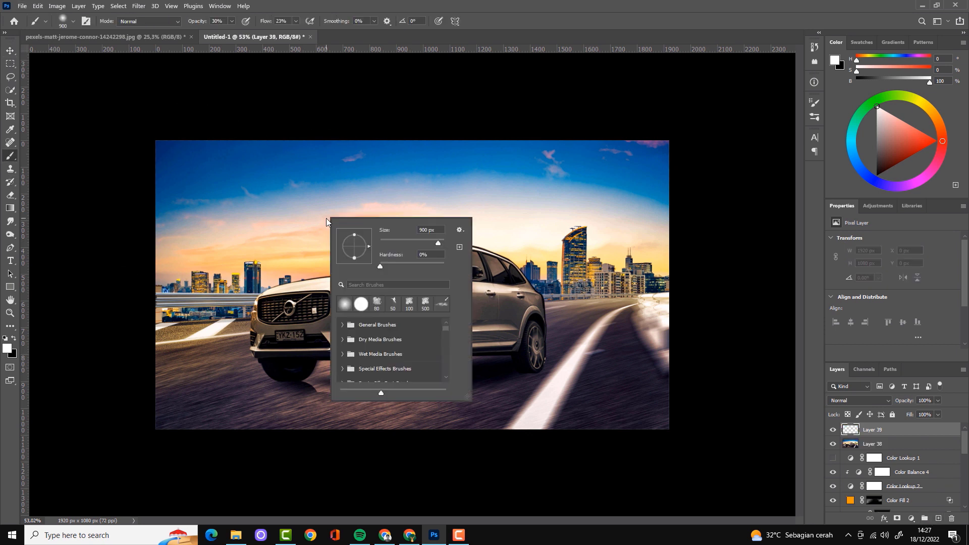
{"action": "left_click", "coordinate": [195, 164]}
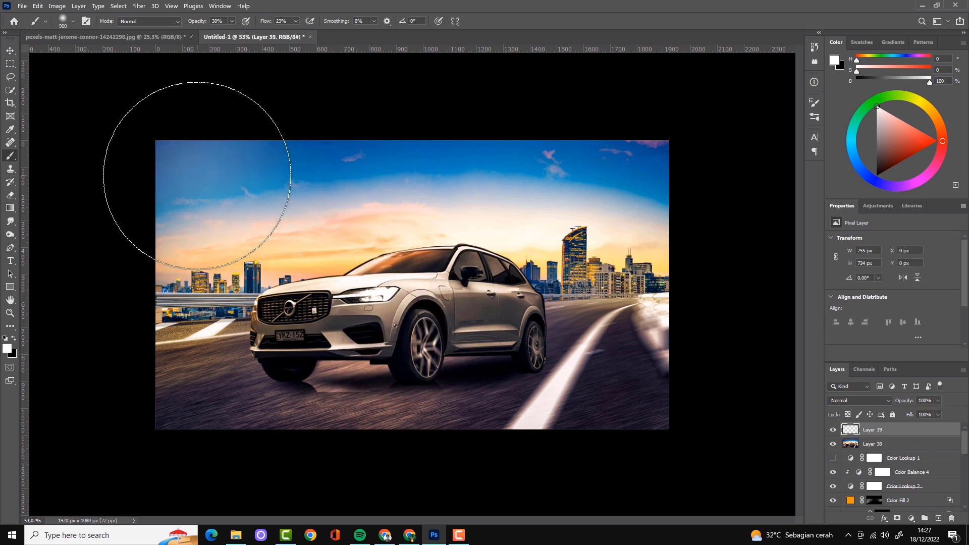
{"action": "left_click", "coordinate": [177, 175]}
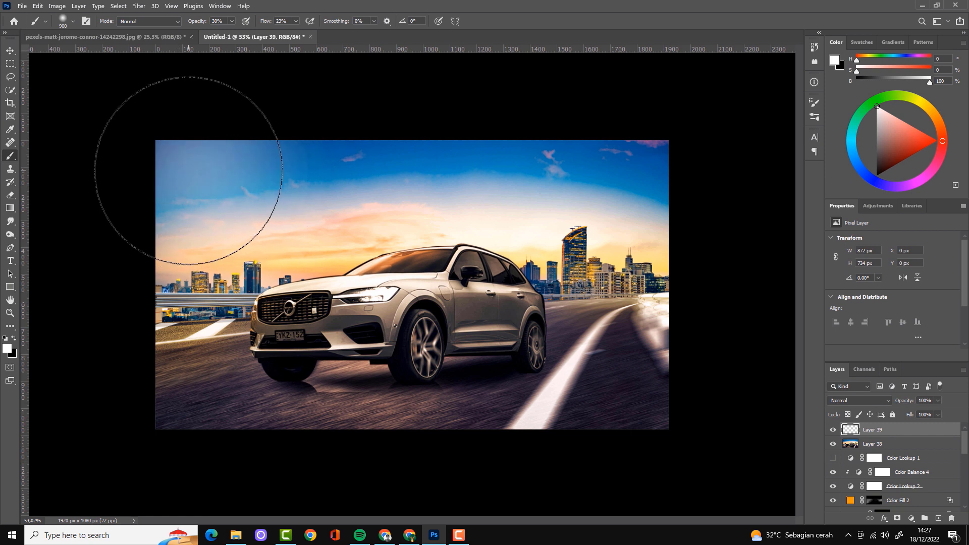
{"action": "left_click_drag", "start_coordinate": [177, 195], "coordinate": [276, 145]}
Scale the glow up to about 124% (1088×734 px) and commit the transform
{"action": "key", "text": "ctrl+t"}
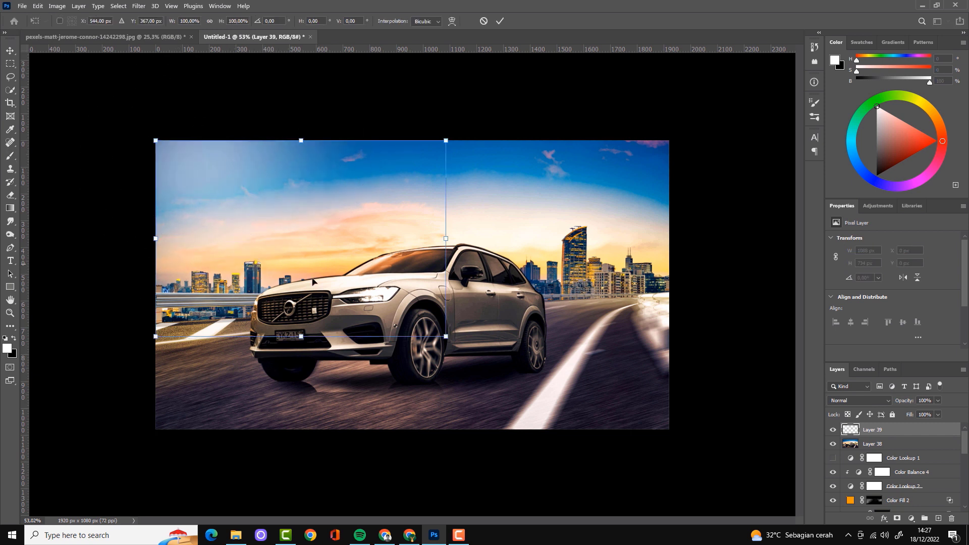
{"action": "left_click_drag", "start_coordinate": [445, 337], "coordinate": [516, 384]}
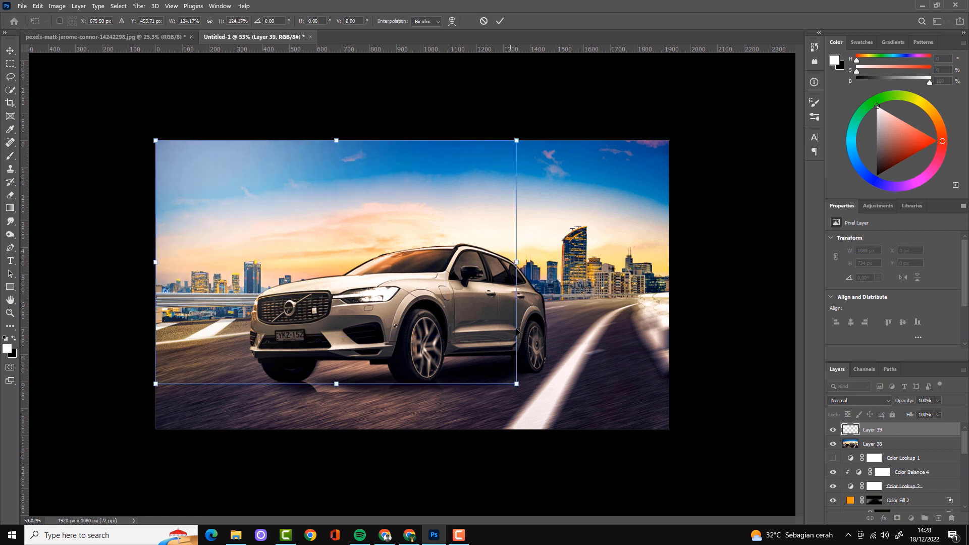
{"action": "left_click", "coordinate": [500, 23]}
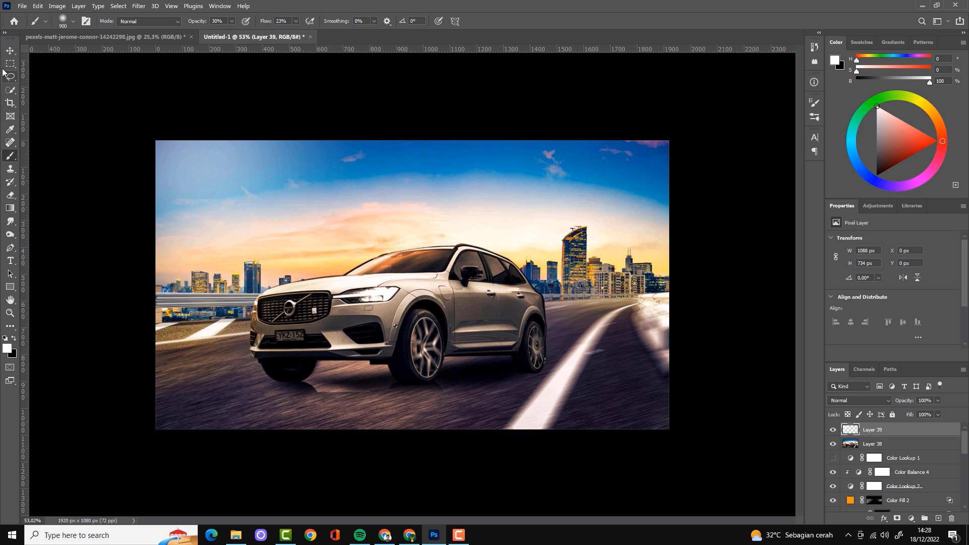
{"action": "key", "text": "v"}
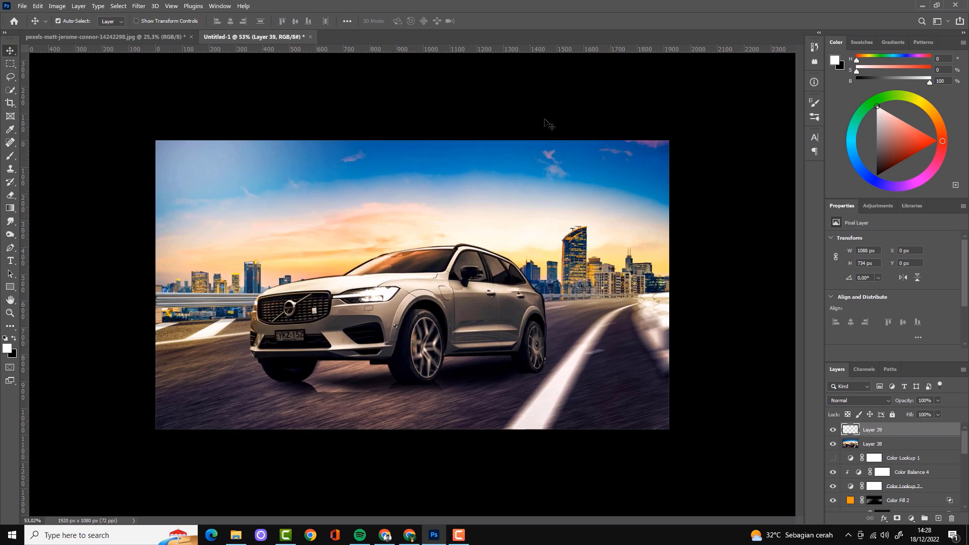
Tint Layer 39's glow with a clipped, colorized Hue/Saturation layer: Hue 38, Saturation 48, Lightness -7
{"action": "left_click", "coordinate": [833, 430]}
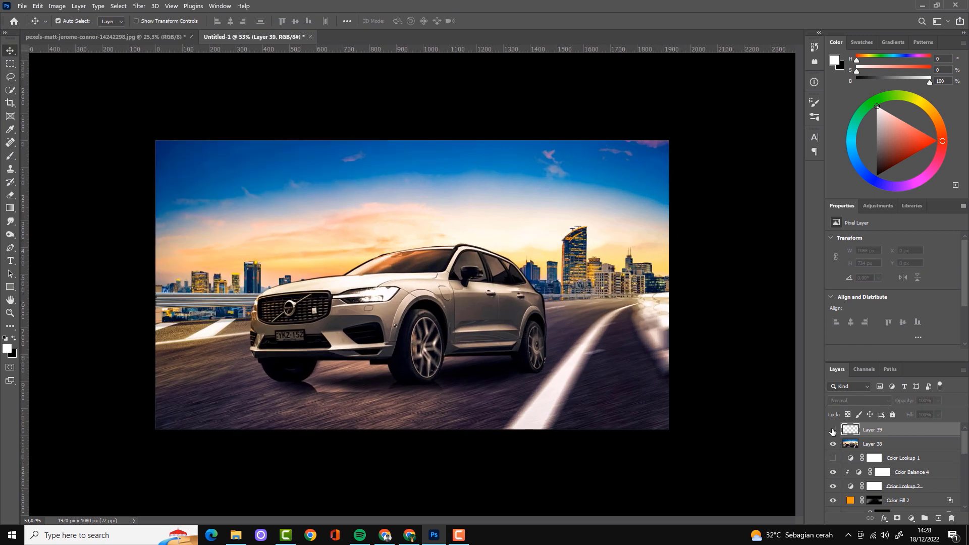
{"action": "left_click", "coordinate": [912, 518]}
{"action": "left_click", "coordinate": [908, 391]}
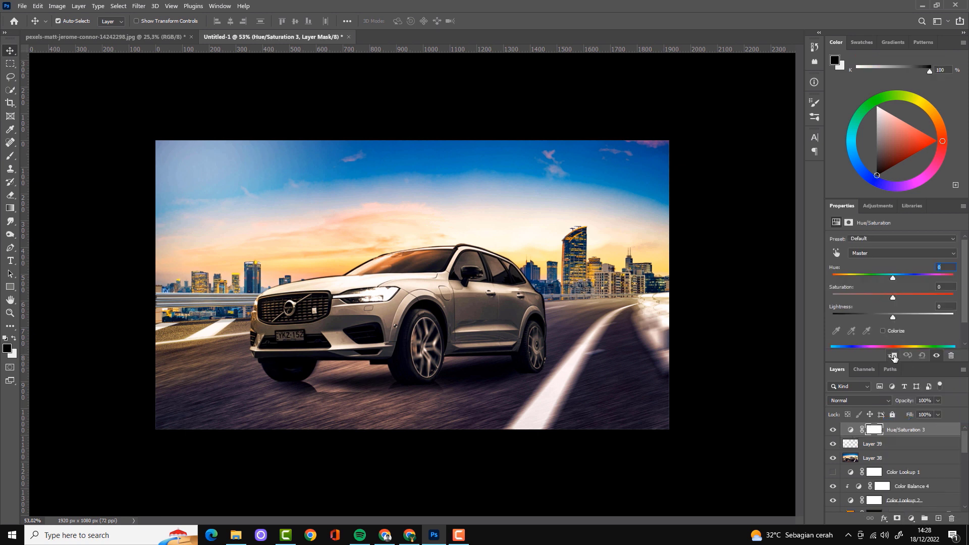
{"action": "left_click", "coordinate": [883, 331]}
{"action": "left_click_drag", "start_coordinate": [834, 276], "coordinate": [846, 276]}
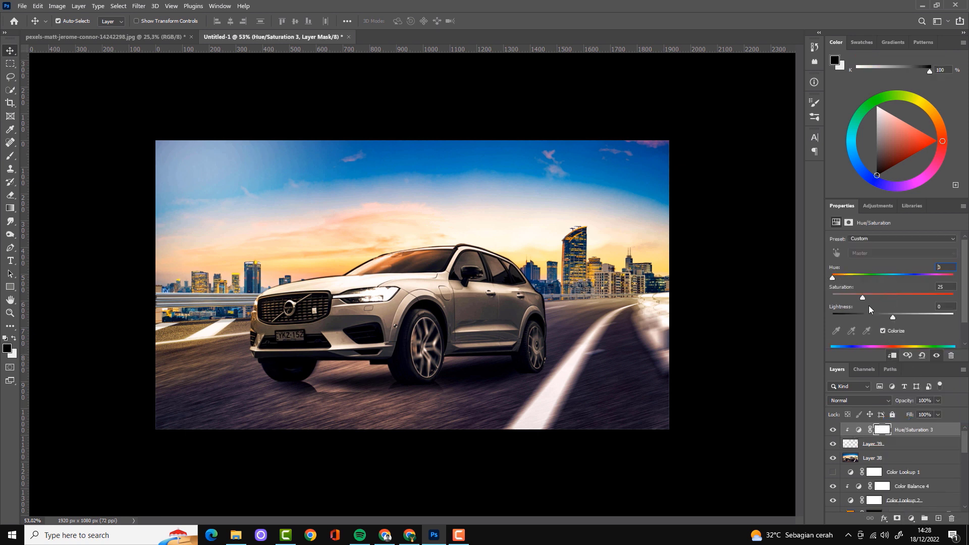
{"action": "mouse_move", "coordinate": [892, 317]}
{"action": "left_mouse_down"}
{"action": "mouse_move", "coordinate": [865, 317]}
{"action": "mouse_move", "coordinate": [888, 317]}
{"action": "mouse_move", "coordinate": [868, 298]}
{"action": "left_mouse_up"}
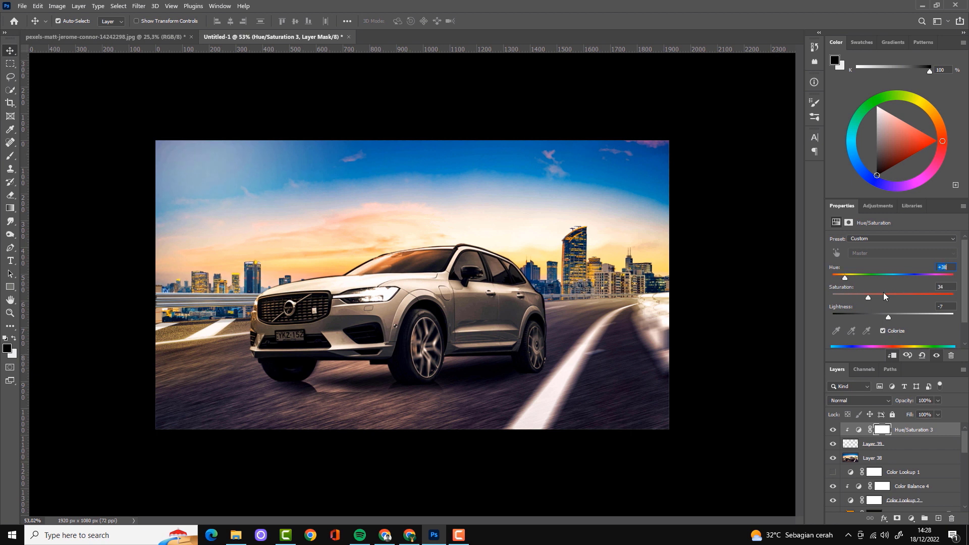
{"action": "left_click", "coordinate": [474, 280]}
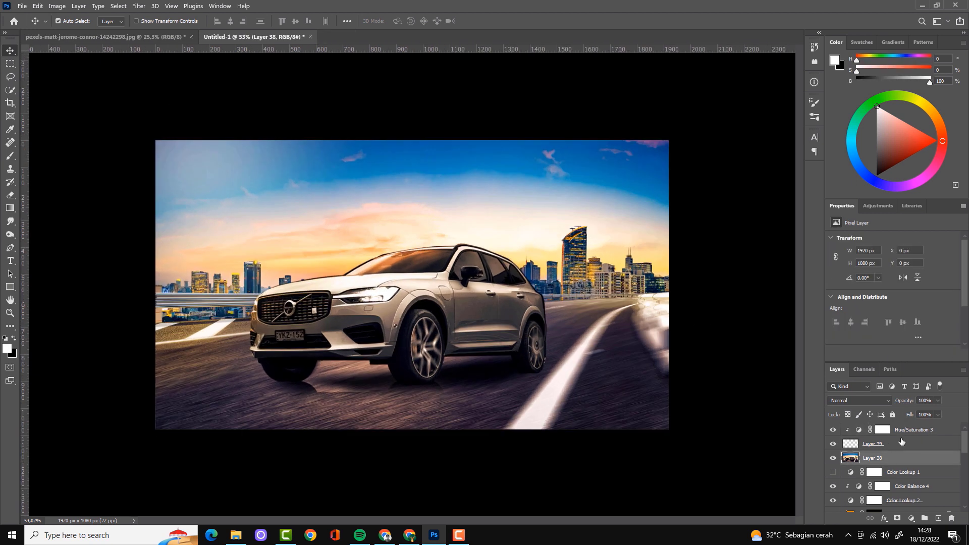
Add Layer 40 clipped to the glow and paint faint Fog 2 brush fog on the right road
{"action": "left_click", "coordinate": [901, 442]}
{"action": "left_click", "coordinate": [938, 518]}
{"action": "key", "text": "ctrl+alt+g"}
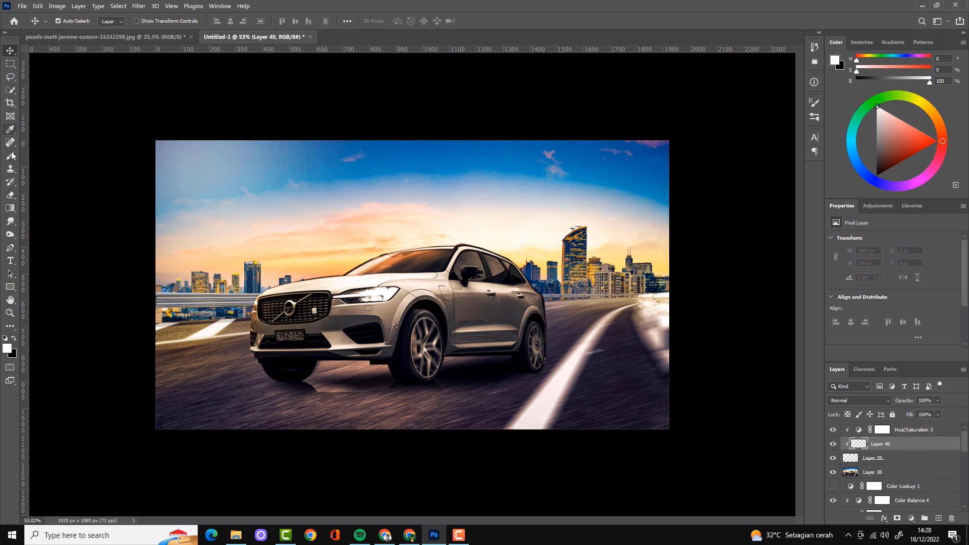
{"action": "left_click", "coordinate": [10, 155]}
{"action": "right_click", "coordinate": [641, 401]}
{"action": "type", "text": "f"}
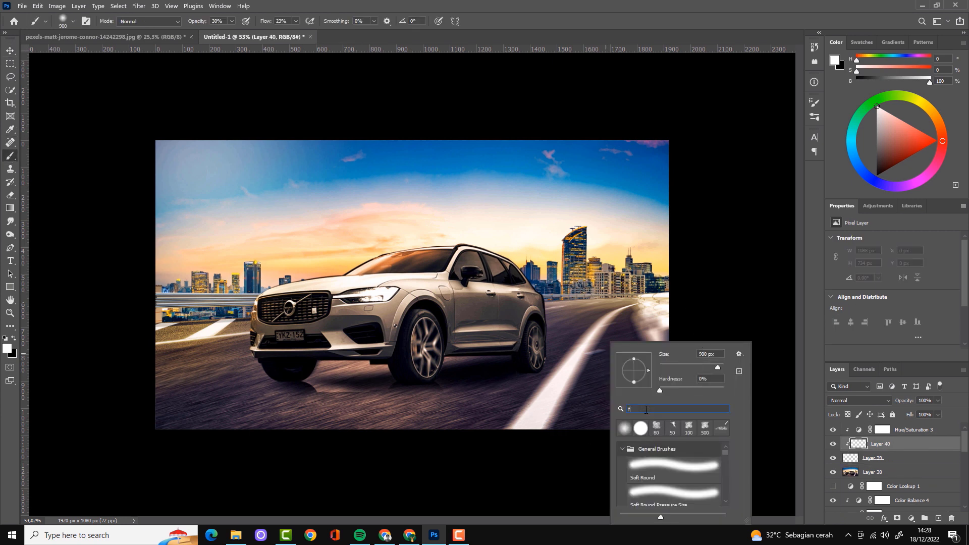
{"action": "type", "text": "og"}
{"action": "scroll", "coordinate": [651, 482], "scroll_direction": "down", "scroll_amount": 2}
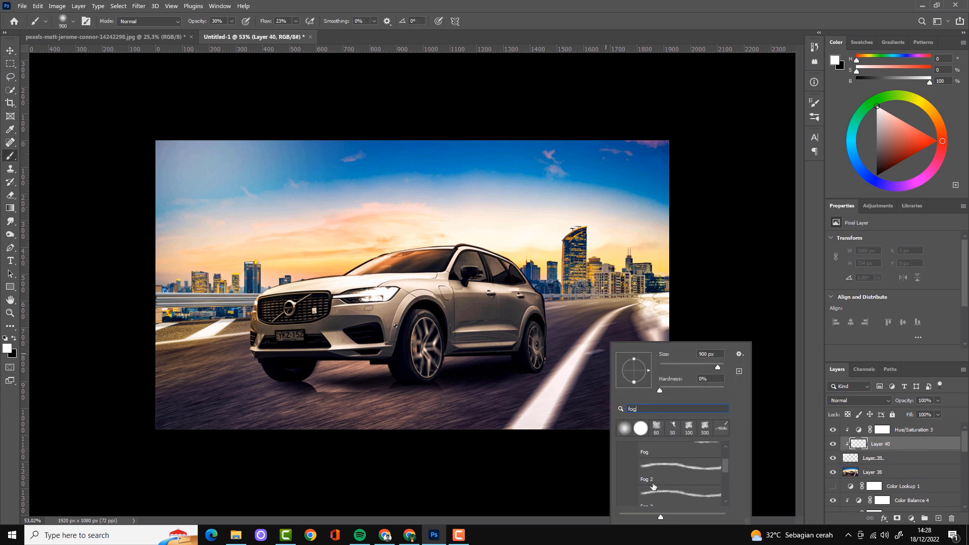
{"action": "left_click", "coordinate": [657, 493]}
{"action": "left_click", "coordinate": [573, 322]}
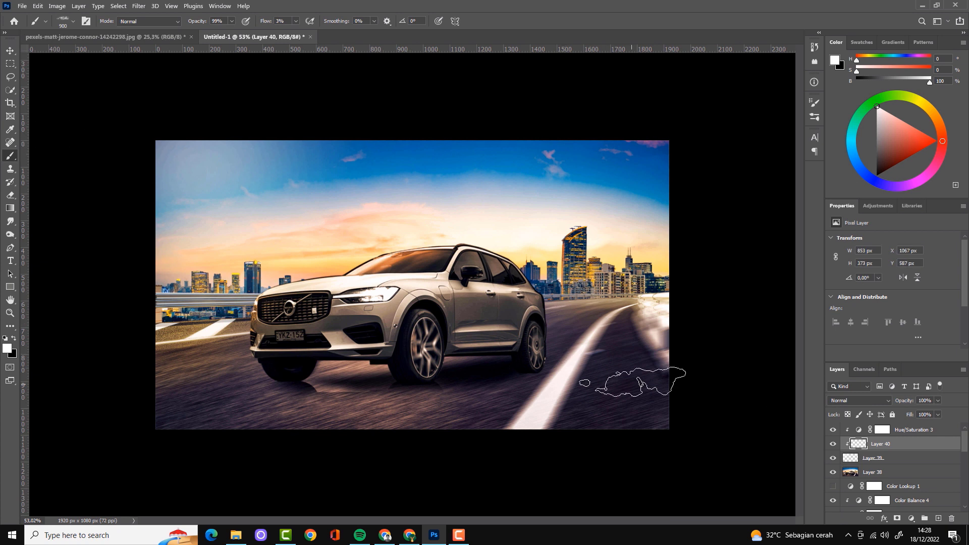
{"action": "left_click", "coordinate": [636, 381]}
Add Layer 41 at the top and paint fog around the car's front wheel
{"action": "left_click", "coordinate": [909, 430]}
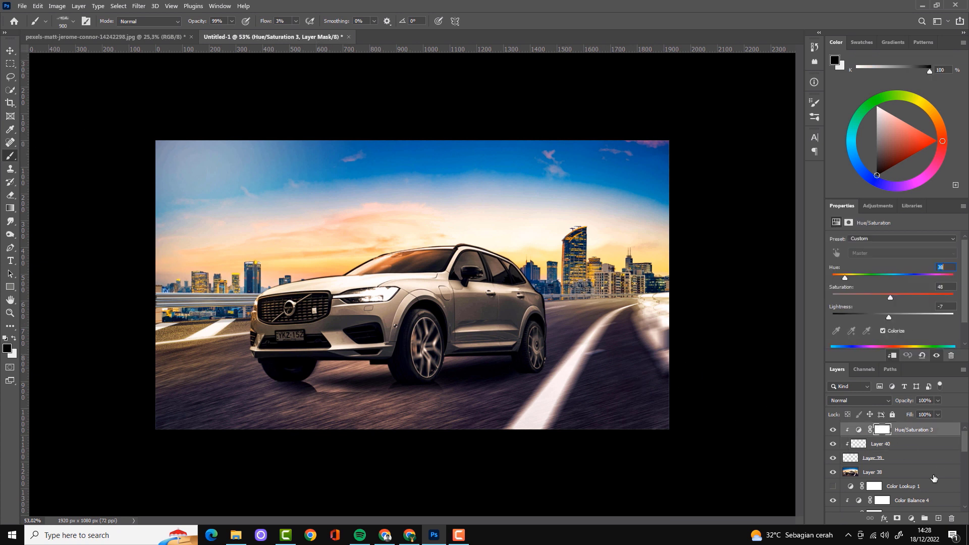
{"action": "left_click", "coordinate": [938, 518]}
{"action": "left_click", "coordinate": [547, 341]}
{"action": "mouse_move", "coordinate": [547, 340]}
{"action": "left_mouse_down"}
{"action": "mouse_move", "coordinate": [543, 353]}
{"action": "mouse_move", "coordinate": [281, 379]}
{"action": "left_mouse_up"}
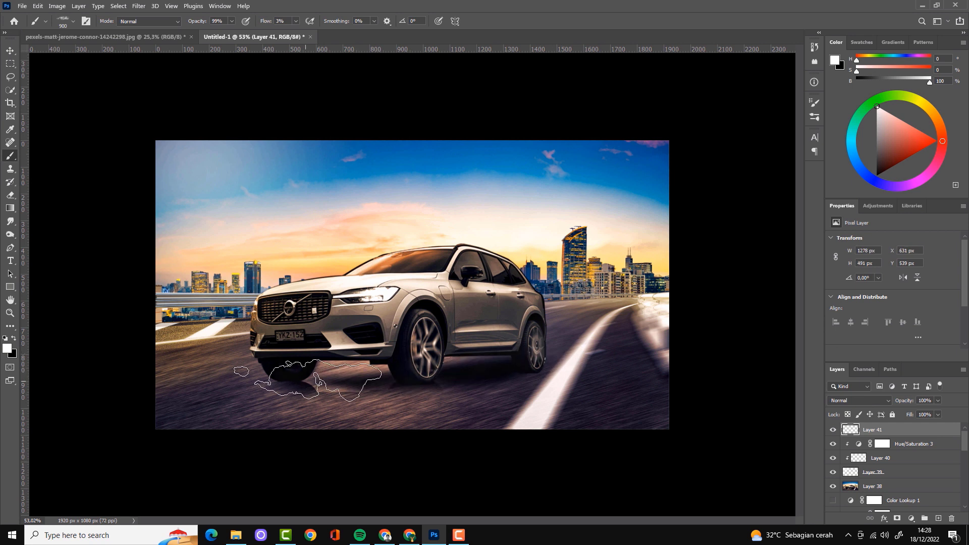
{"action": "left_click", "coordinate": [833, 430]}
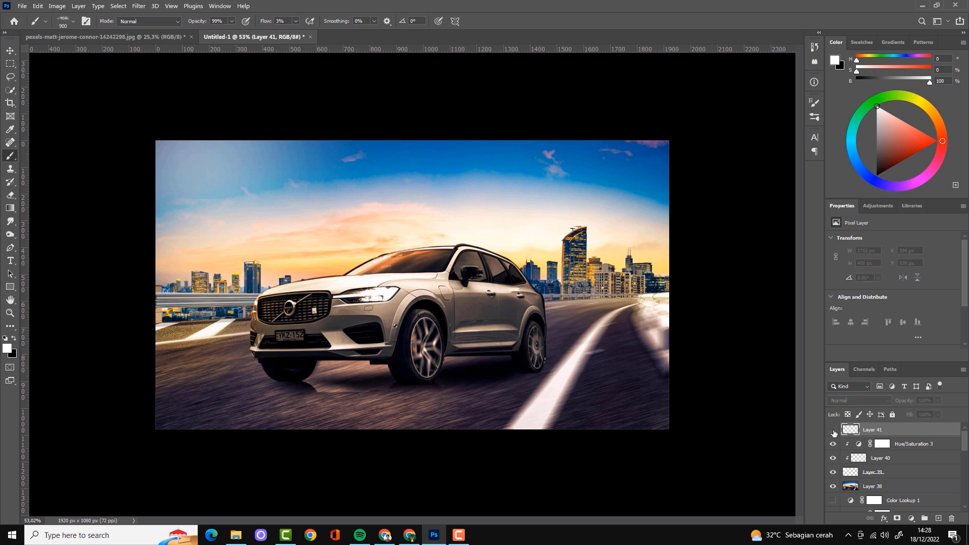
View the finished sunset SUV composite in full-screen mode
{"action": "scroll", "coordinate": [689, 301], "scroll_direction": "down", "scroll_amount": 2}
{"action": "scroll", "coordinate": [690, 302], "scroll_direction": "up", "scroll_amount": 1}
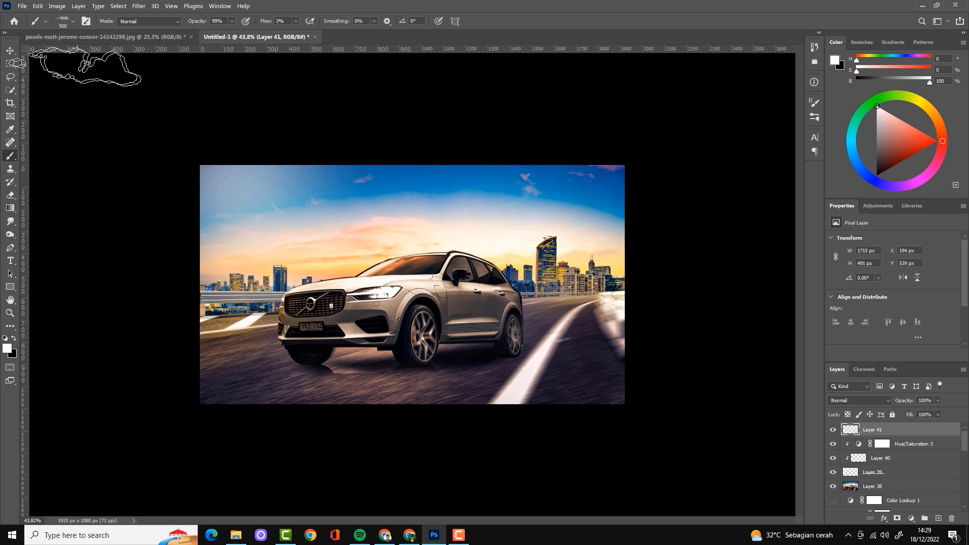
{"action": "left_click", "coordinate": [10, 51]}
{"action": "scroll", "coordinate": [677, 296], "scroll_direction": "up", "scroll_amount": 2}
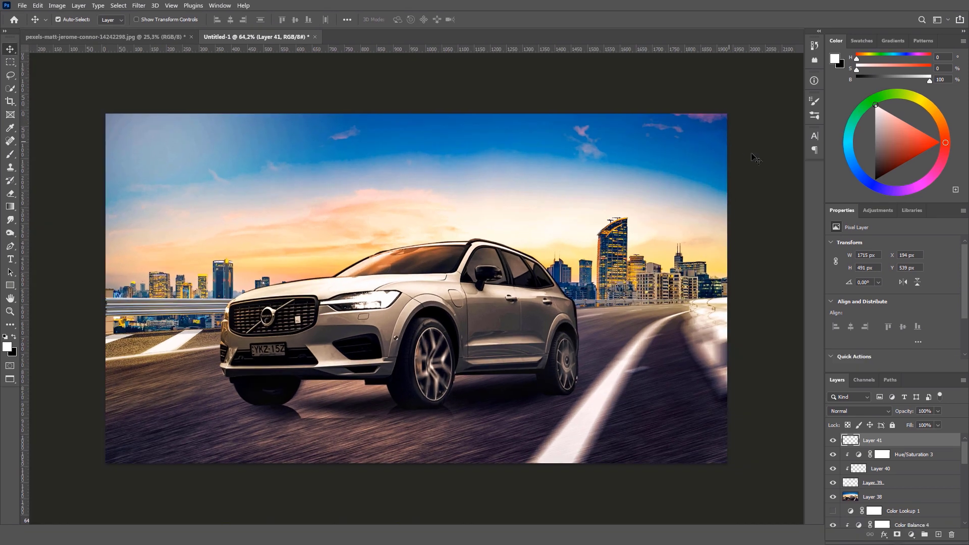
{"action": "key", "text": "f"}
{"action": "key", "text": "f"}
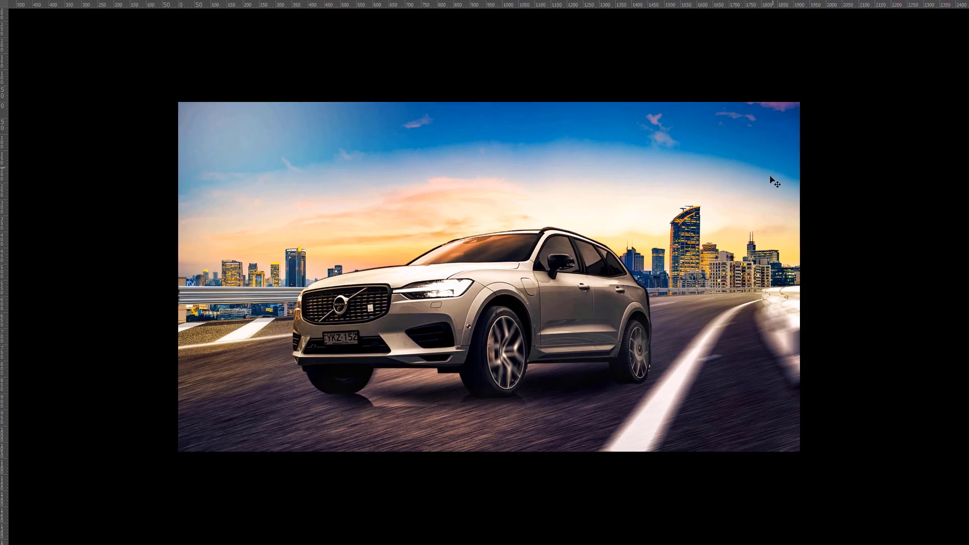
{"action": "scroll", "coordinate": [855, 200], "scroll_direction": "down", "scroll_amount": 1}
{"action": "scroll", "coordinate": [901, 181], "scroll_direction": "up", "scroll_amount": 1}
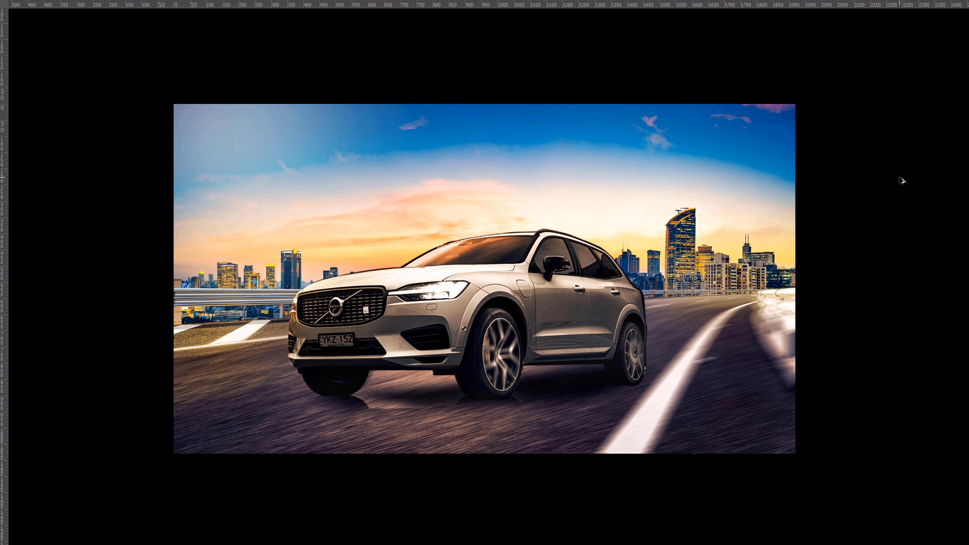